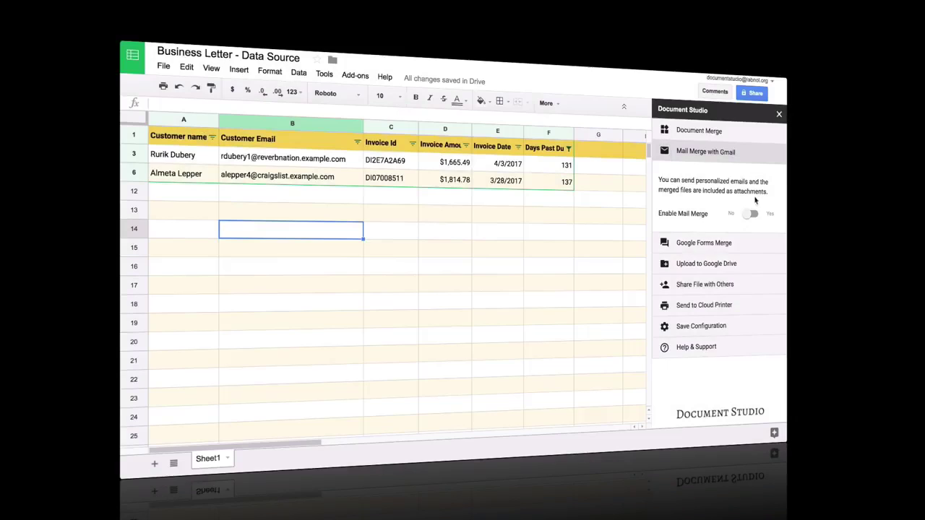
# Step: Enable Gmail mail merge and start the email template with 'Dear {{Customer Name'
pyautogui.click(753, 215)
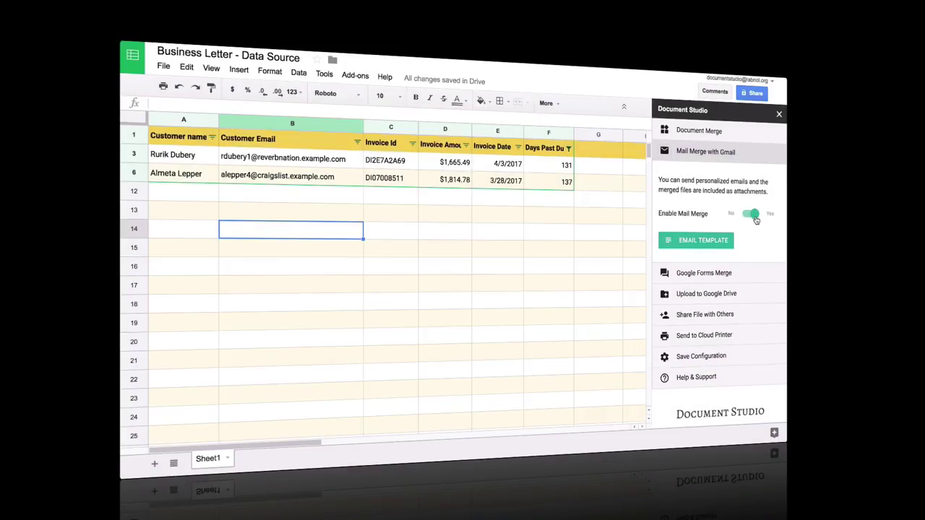
pyautogui.click(703, 241)
pyautogui.write('Dear {{Customer Name')
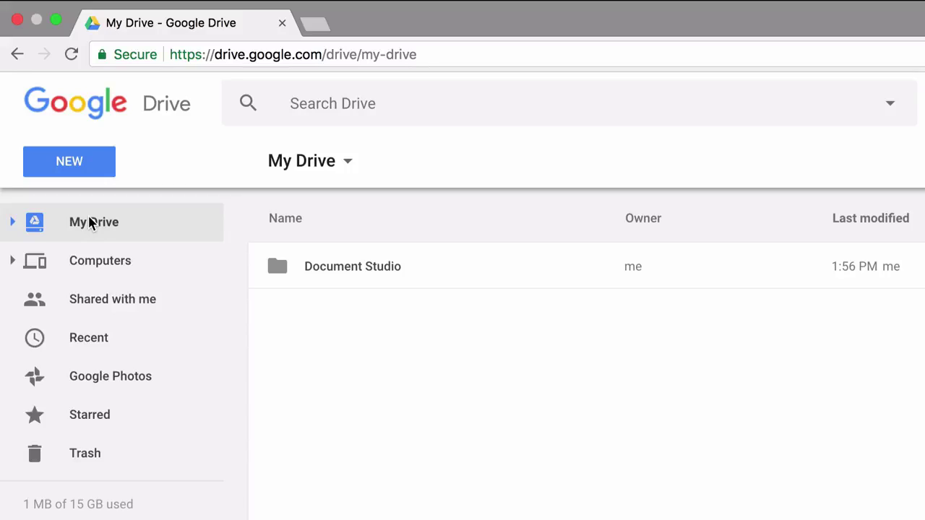
# Step: Create a blank Google Form from Google Drive's New menu
pyautogui.click(83, 171)
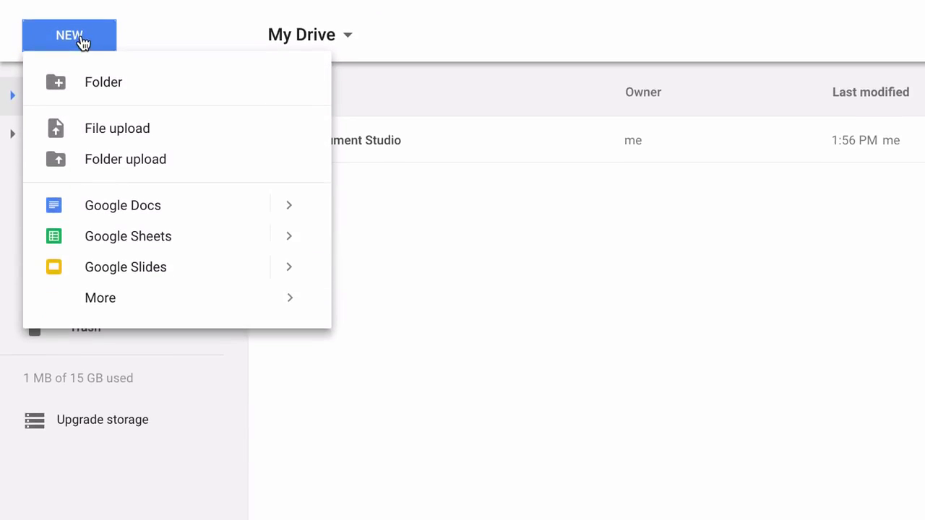
pyautogui.moveTo(291, 306)
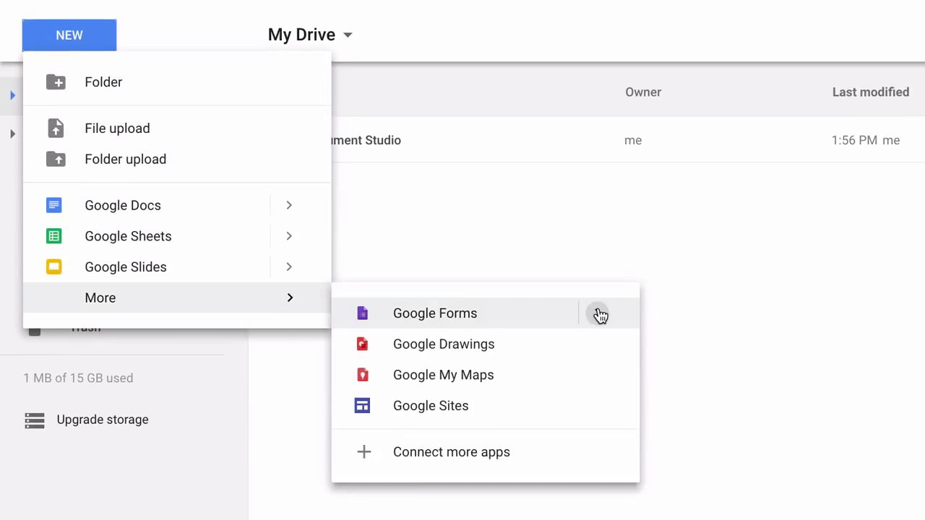
pyautogui.moveTo(600, 316)
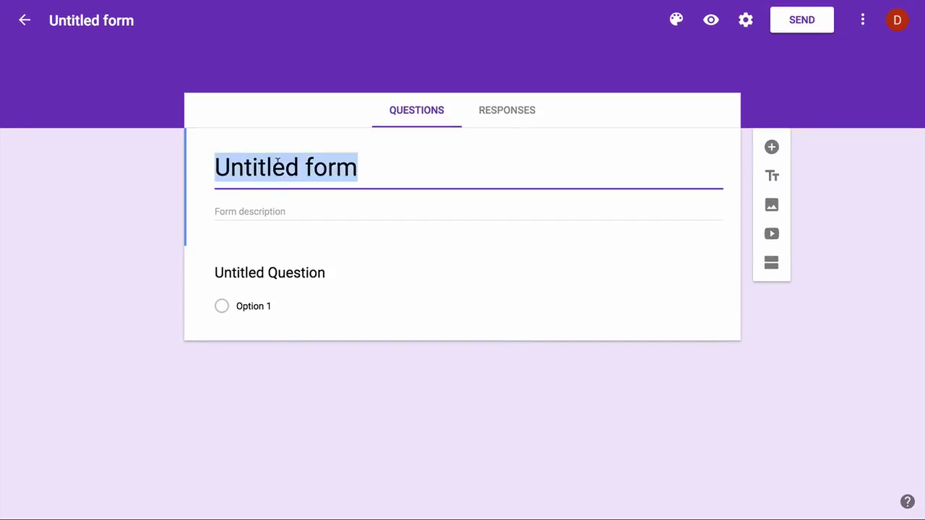
# Step: Title the form 'Non Disclosure Agreement' and add required 'Your Name' and 'Your Email Address' questions
pyautogui.write('Non Disclosure Agreement')
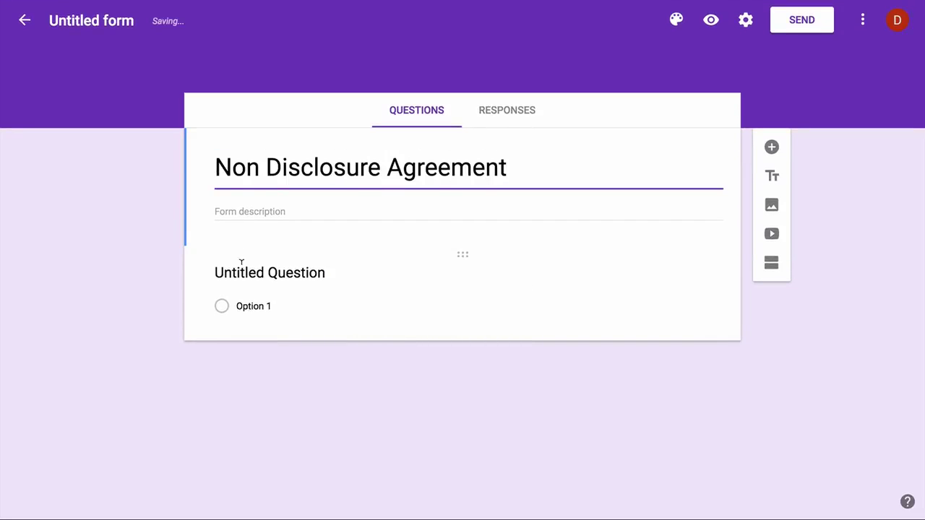
pyautogui.click(241, 266)
pyautogui.write('Your Name')
pyautogui.click(695, 385)
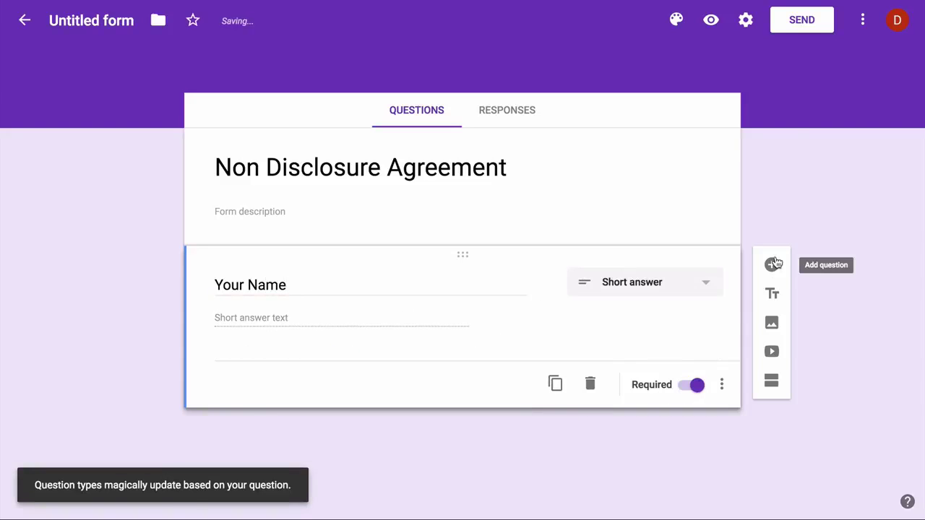
pyautogui.click(771, 265)
pyautogui.write('Your Email Address')
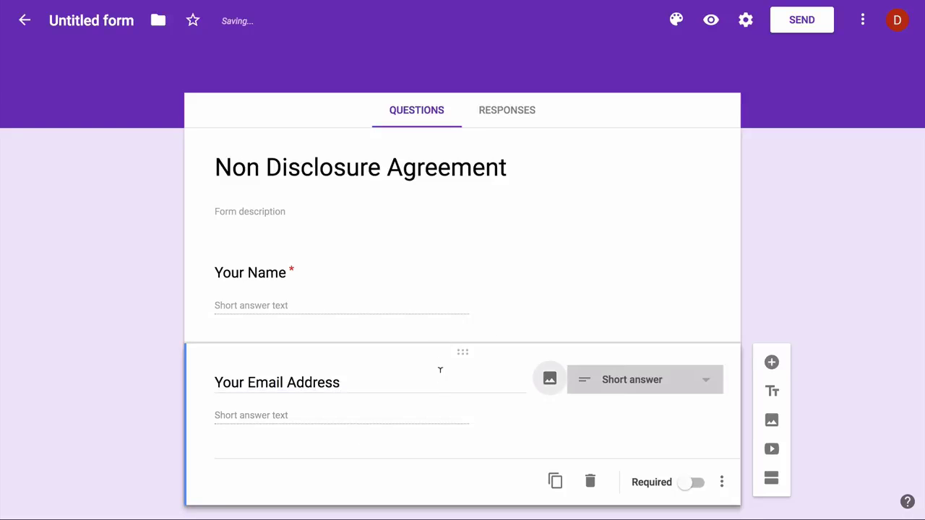
pyautogui.click(698, 484)
# Step: Add a required 'Agreement' checkbox question with an 'I agree' option and a pasted description
pyautogui.scroll(-1, 630, 273)
pyautogui.click(769, 330)
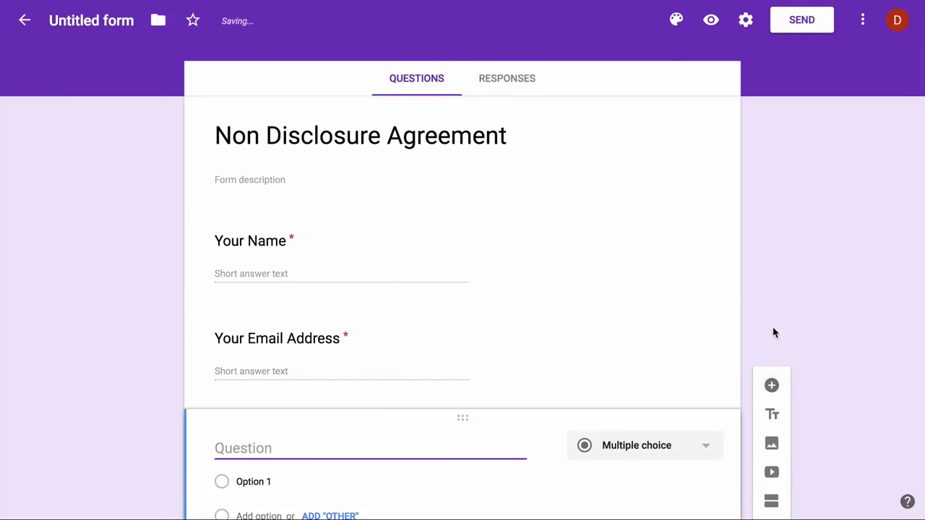
pyautogui.write('Agree')
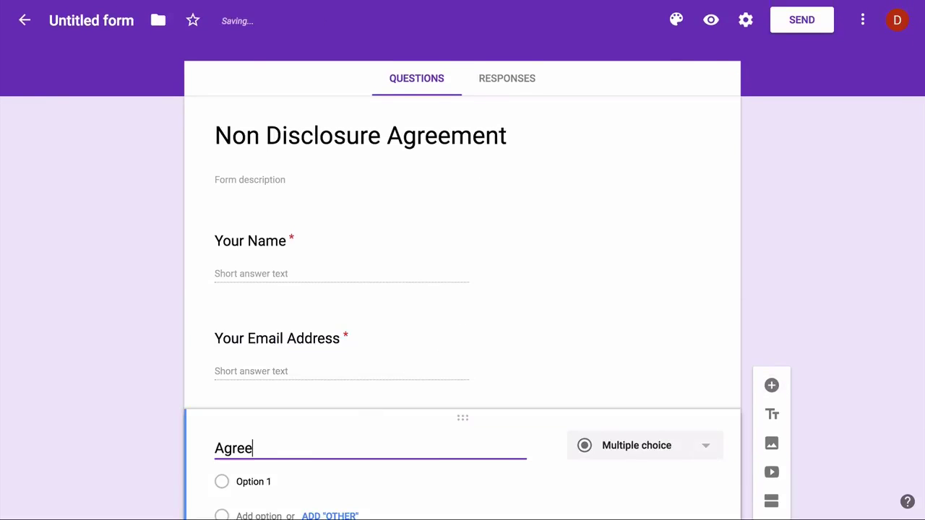
pyautogui.write('ment')
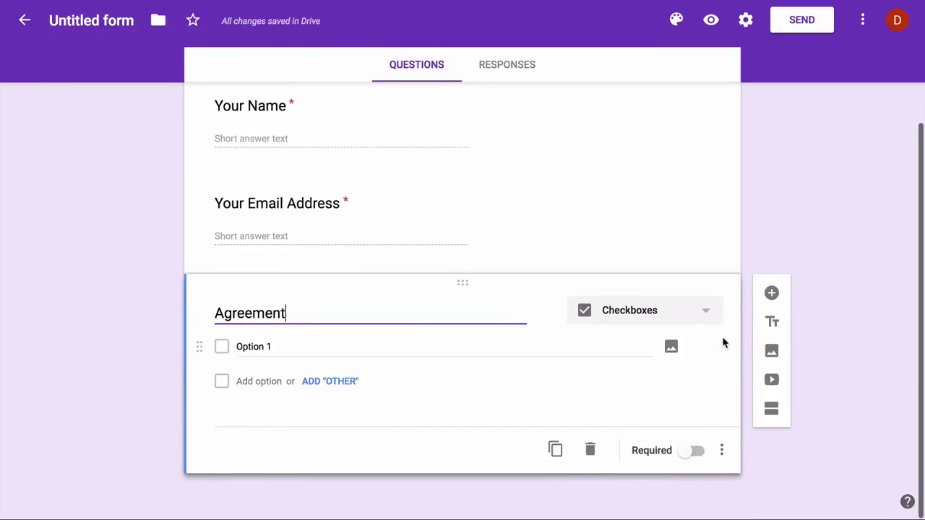
pyautogui.click(308, 344)
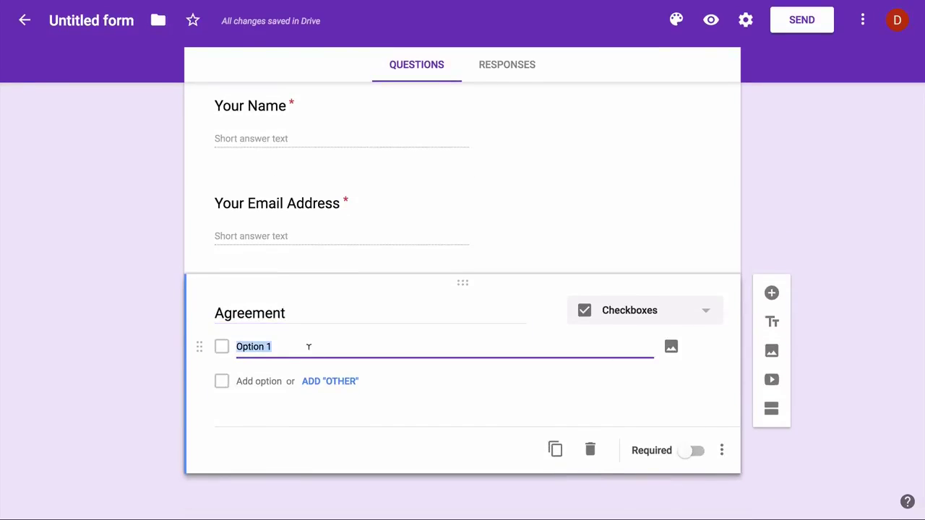
pyautogui.write('A')
pyautogui.write(' agree')
pyautogui.click(698, 451)
pyautogui.click(721, 450)
pyautogui.click(772, 415)
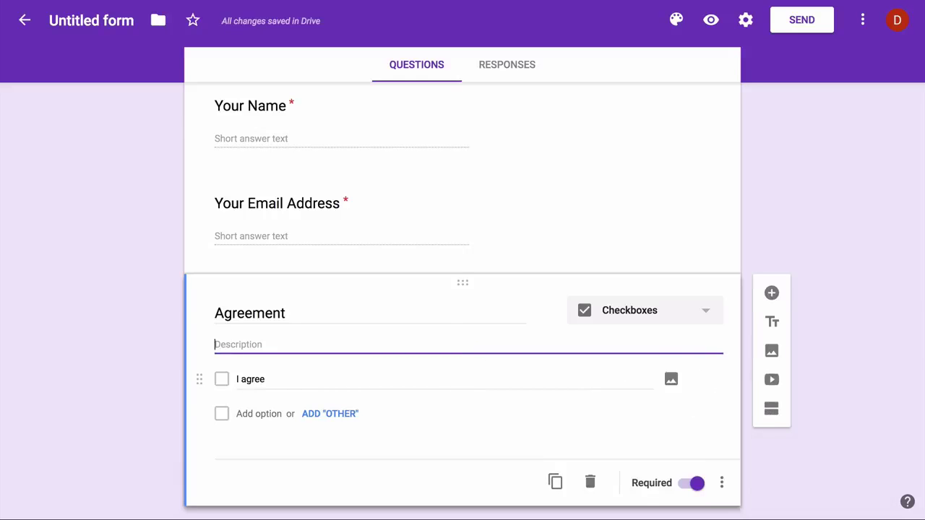
pyautogui.write('Lorem ipsum dolor sit amet, at vim paulo alienum temporibus, ut cibo ridens partiendo eam. Eu summo copiosae nec. Ne duo quodsi dissentiunt, ne cum labore albucius pericula. Eam illum facete deleniti no, et mea veniam omittam suavitate.Omnis facilisis sed ne, aeque sadipscing vim in. Solum soleat sapientem ne sea, at eros movet phaedrum mea. Errem impetus oporteat ex mei, et probo prompta qui, movet numquam ancillae quo eu. Id autem minim vix. Augue mollis ut pri, oratio torquatos ex mel.')
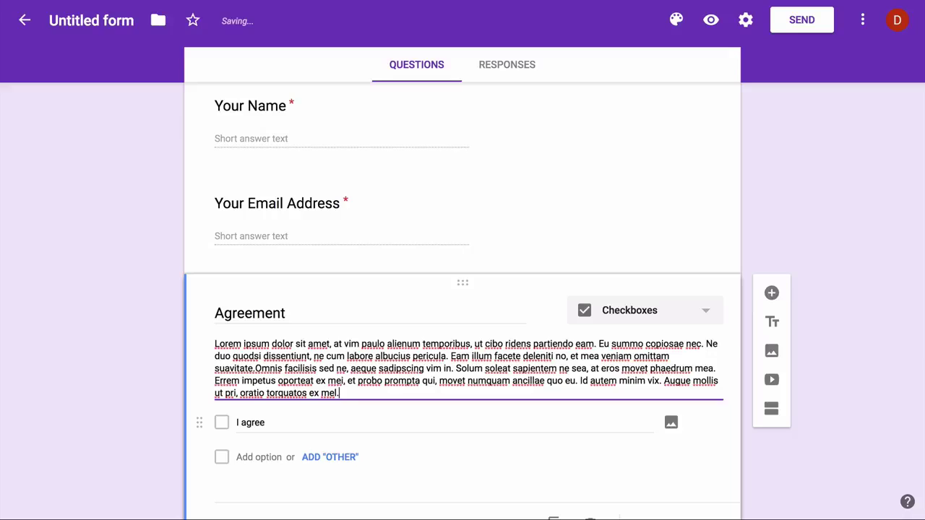
# Step: Apply the colourful bookshelf illustration as the form's header theme
pyautogui.click(143, 365)
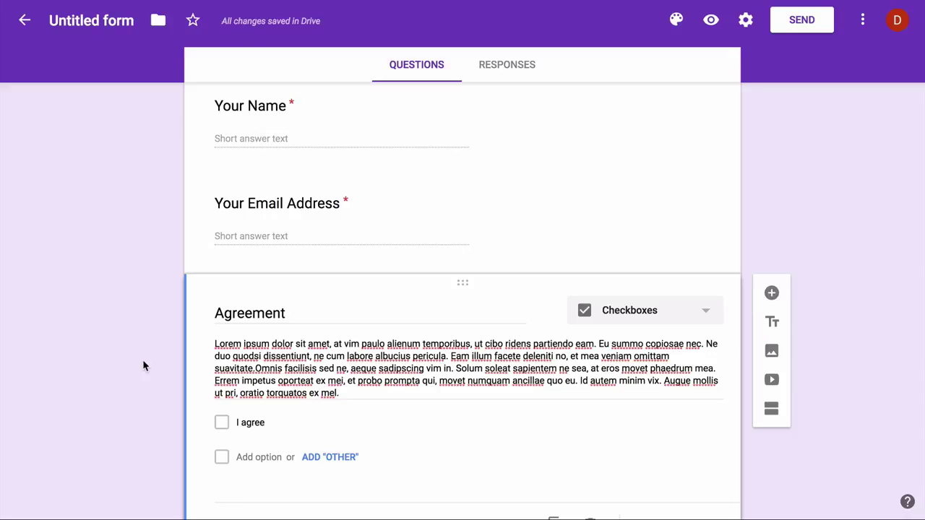
pyautogui.click(675, 22)
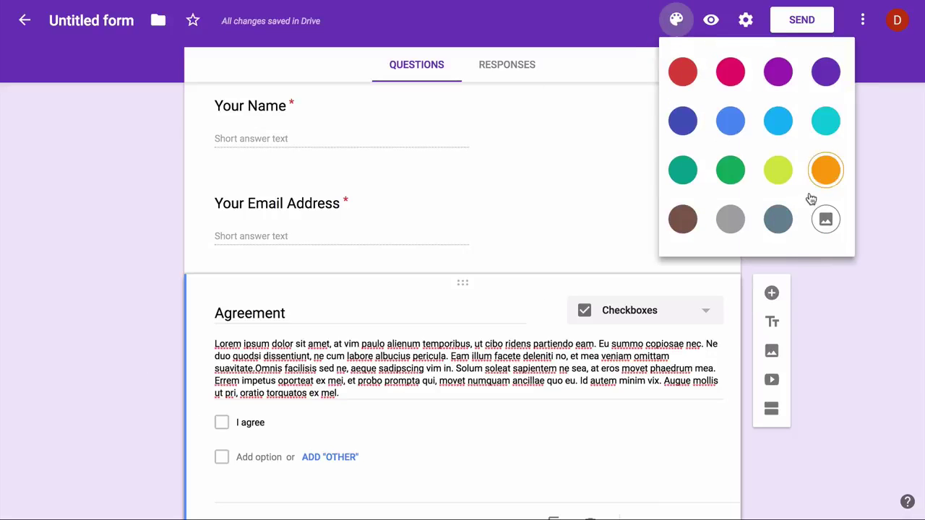
pyautogui.click(826, 219)
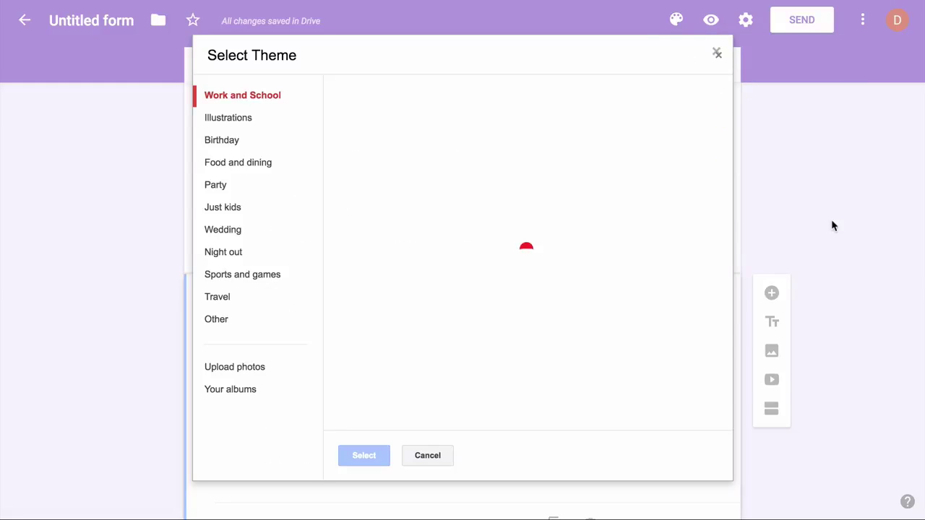
pyautogui.scroll(-9, 606, 313)
pyautogui.scroll(-10, 606, 312)
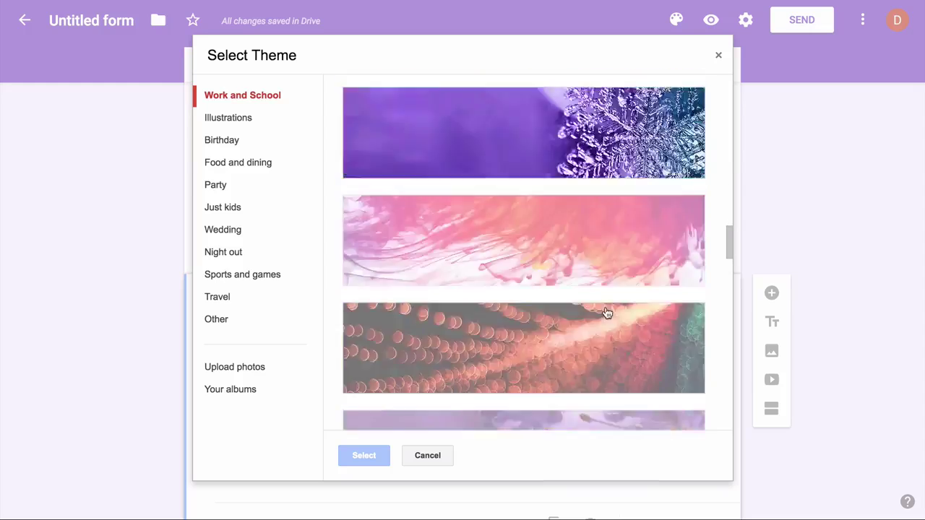
pyautogui.scroll(-10, 607, 313)
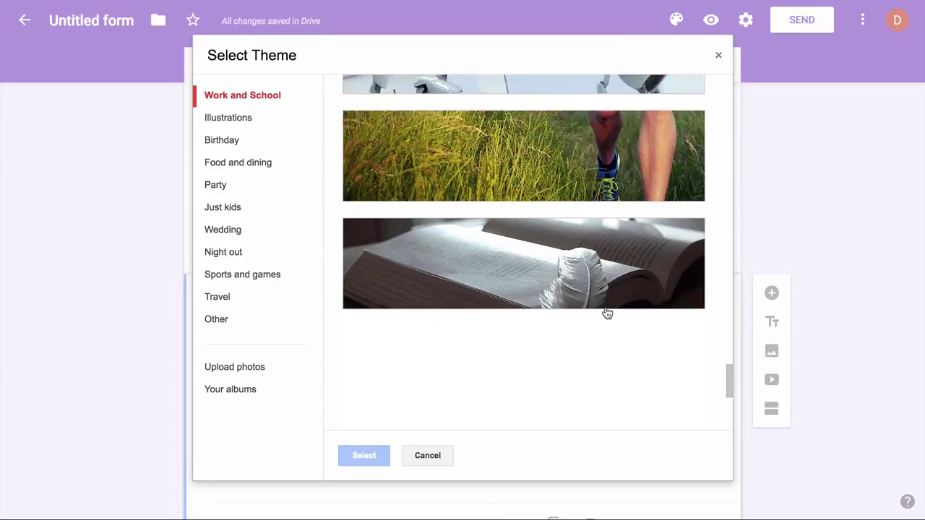
pyautogui.click(607, 313)
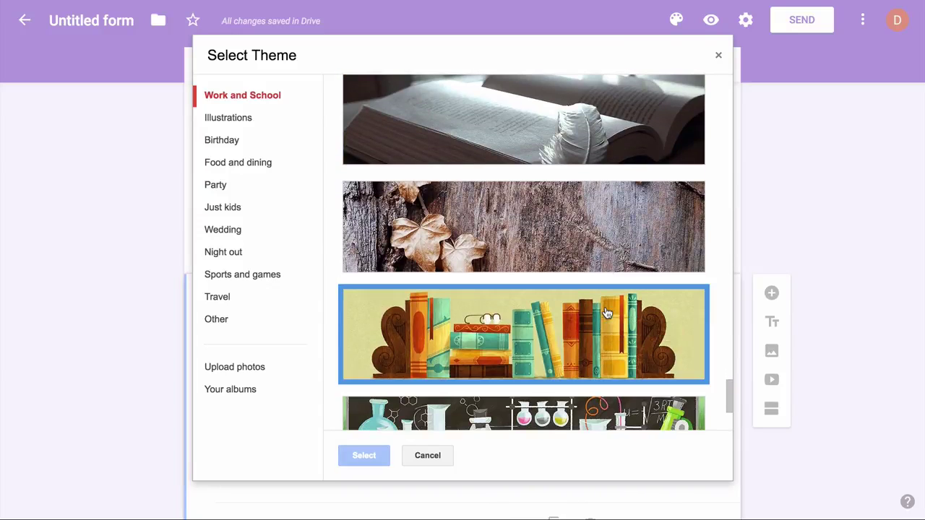
pyautogui.click(364, 457)
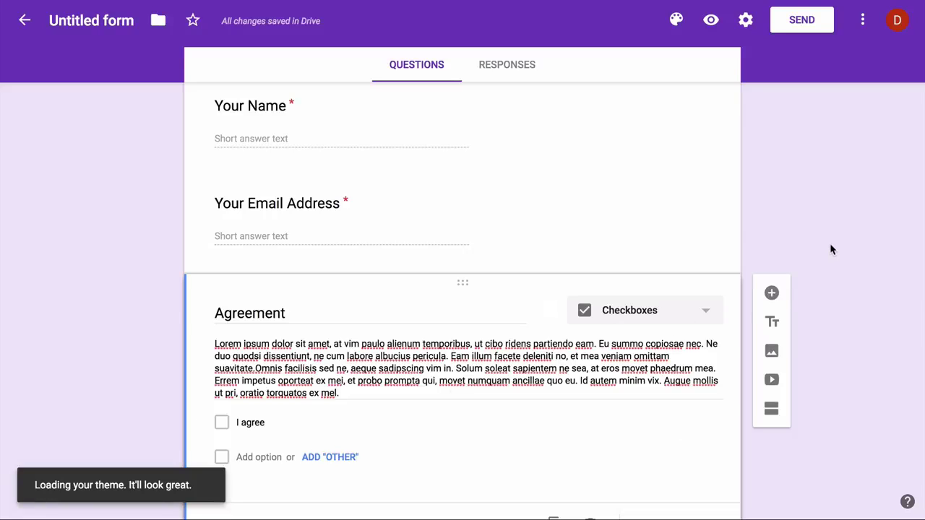
# Step: Rename the form file to 'NDA Form'
pyautogui.scroll(3, 831, 248)
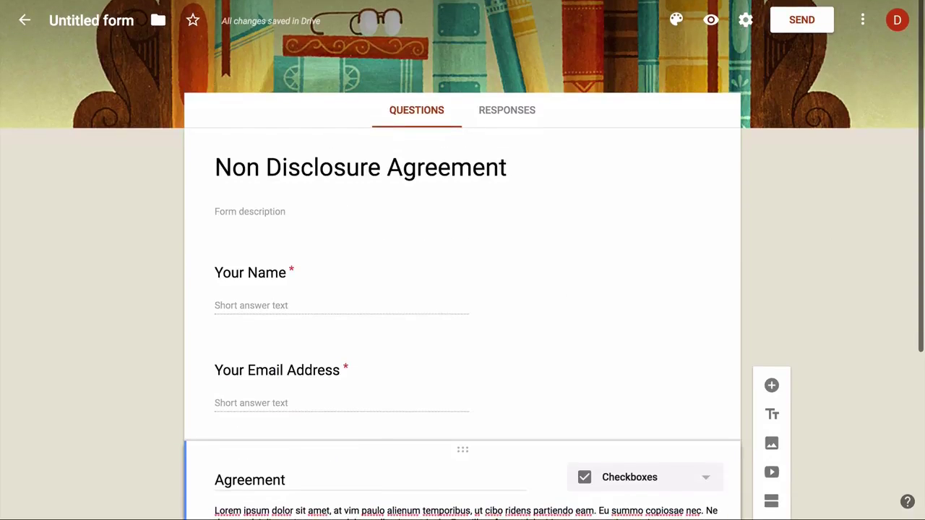
pyautogui.click(91, 20)
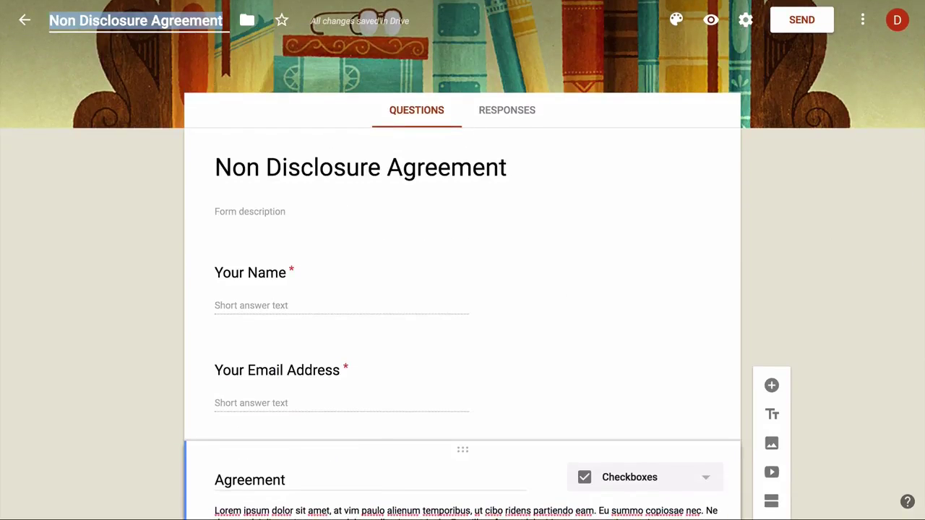
pyautogui.write('NDA Form')
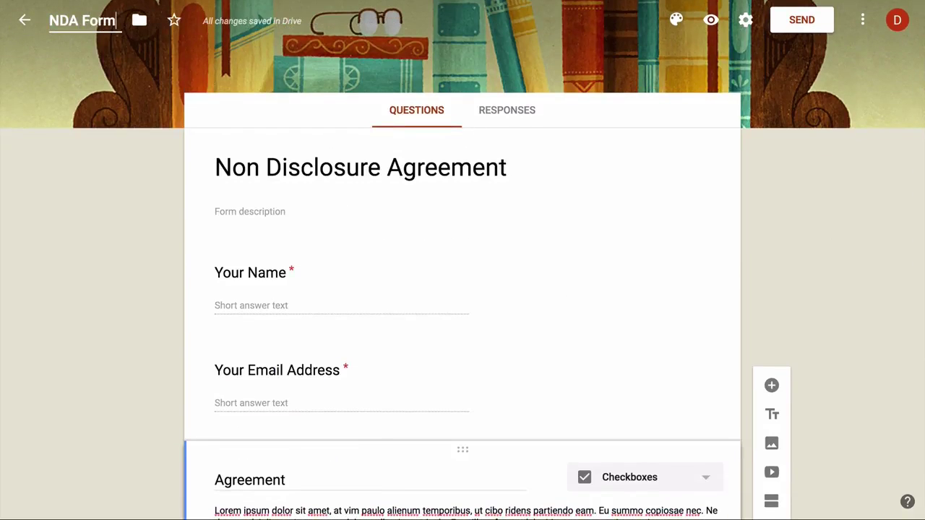
pyautogui.press('Return')
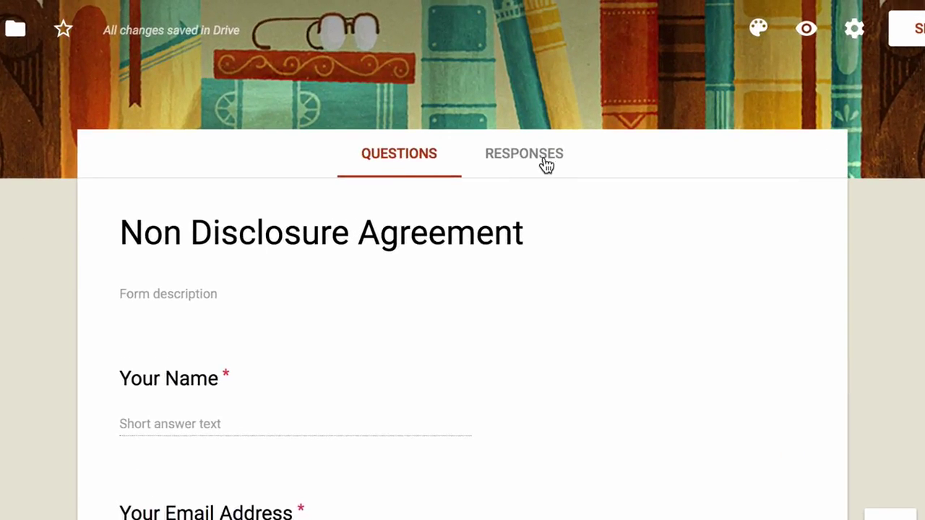
# Step: Send the form's responses to a new 'NDA Form (Responses)' spreadsheet
pyautogui.click(531, 165)
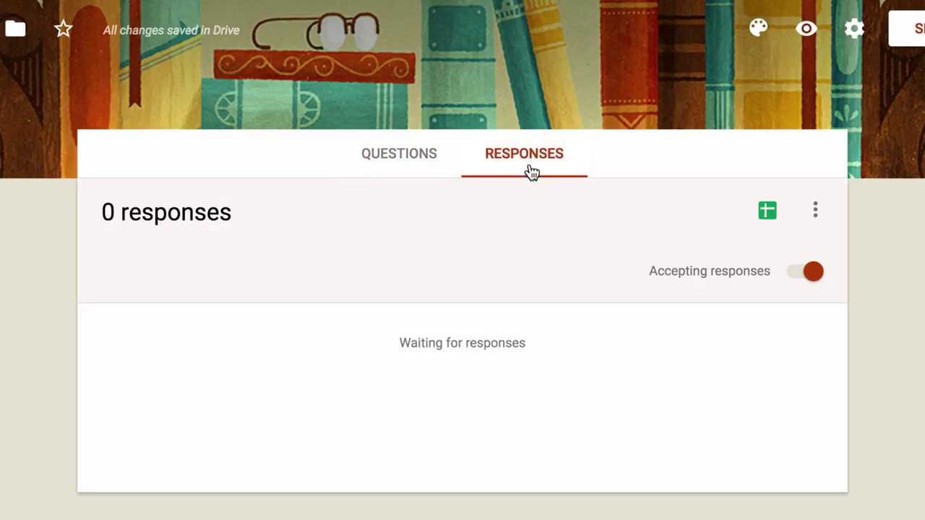
pyautogui.click(816, 209)
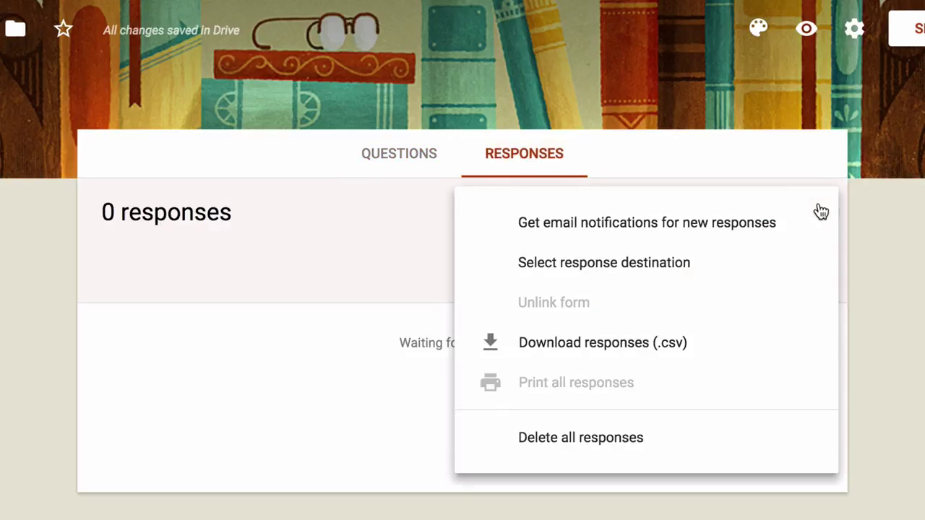
pyautogui.click(760, 264)
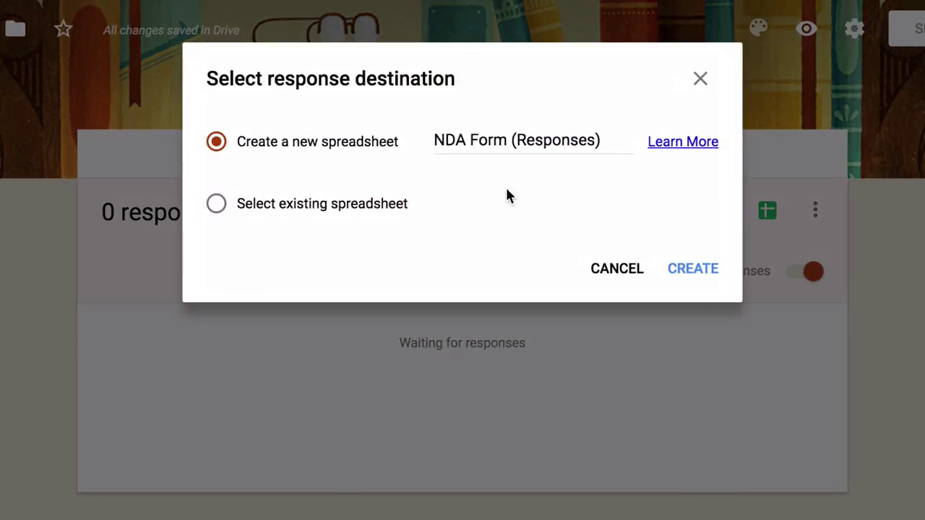
pyautogui.click(692, 268)
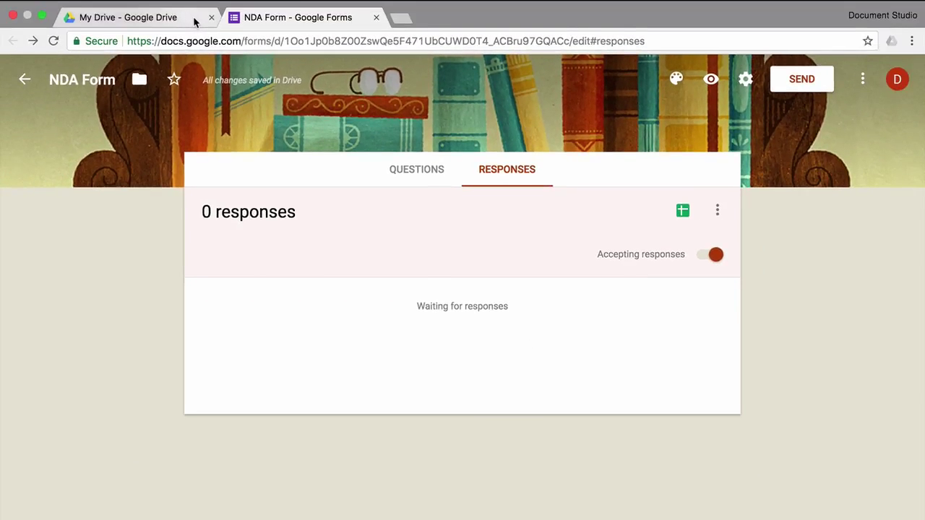
# Step: Return to My Drive and begin a new Google Docs file from a template
pyautogui.click(194, 22)
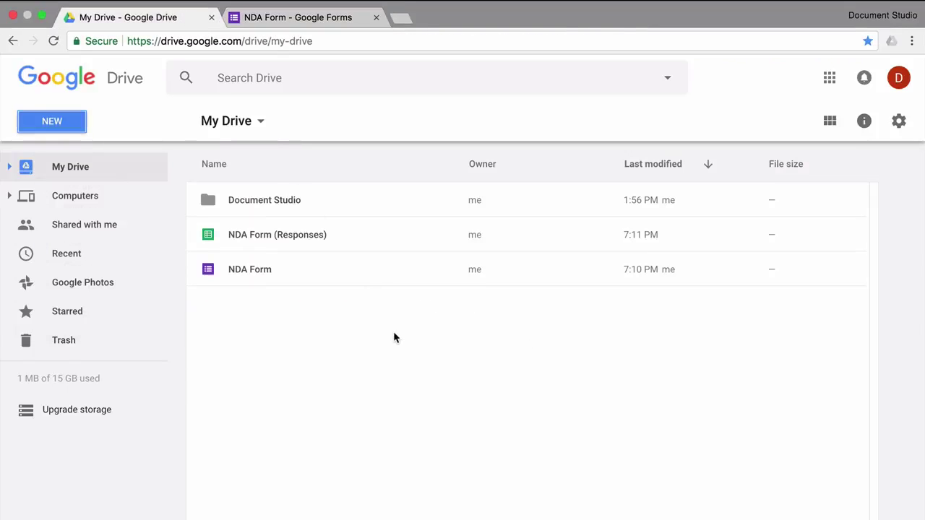
pyautogui.click(64, 128)
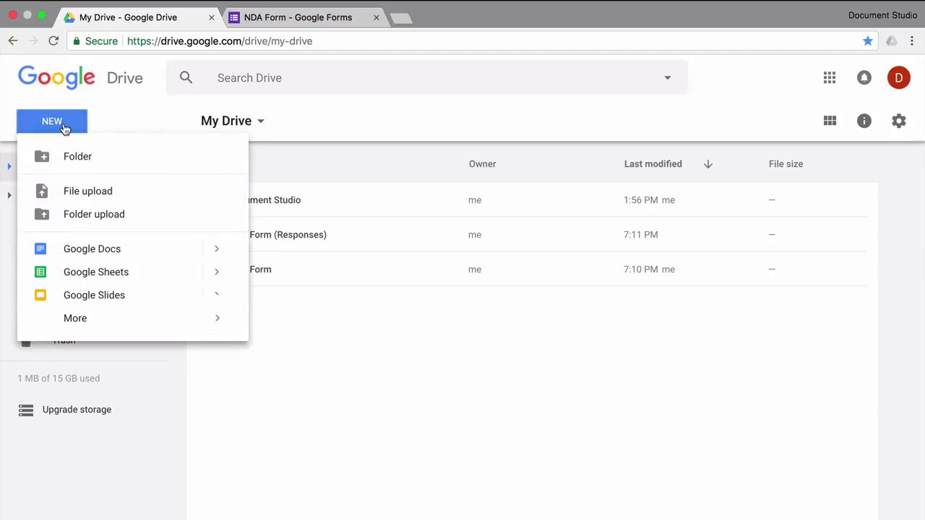
pyautogui.moveTo(217, 249)
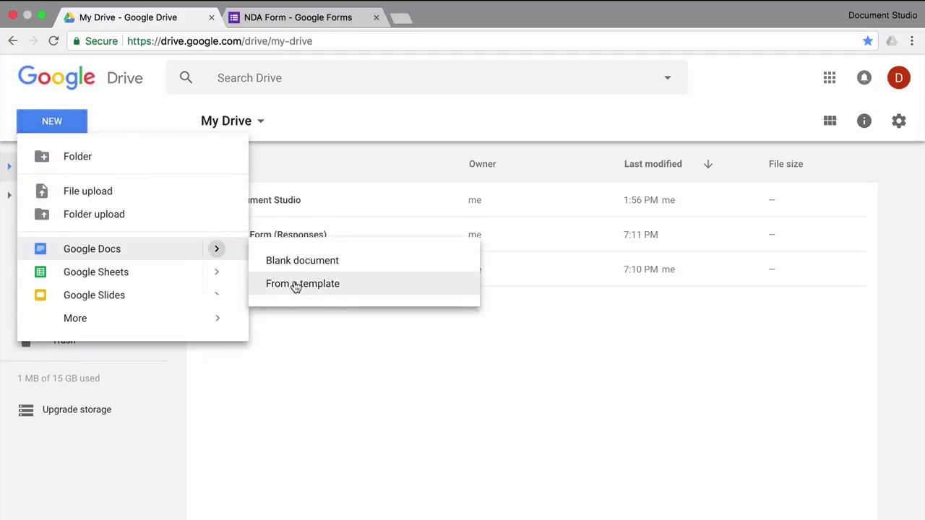
# Step: Create a document from the 'Business letter – Modern Writer' template in the gallery
pyautogui.click(333, 284)
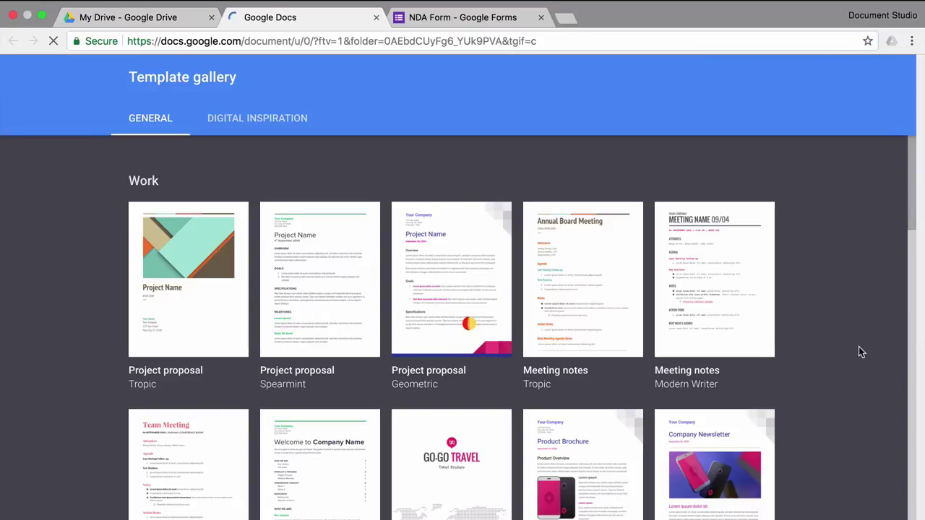
pyautogui.scroll(-2, 836, 335)
pyautogui.scroll(-5, 836, 337)
pyautogui.scroll(-7, 836, 340)
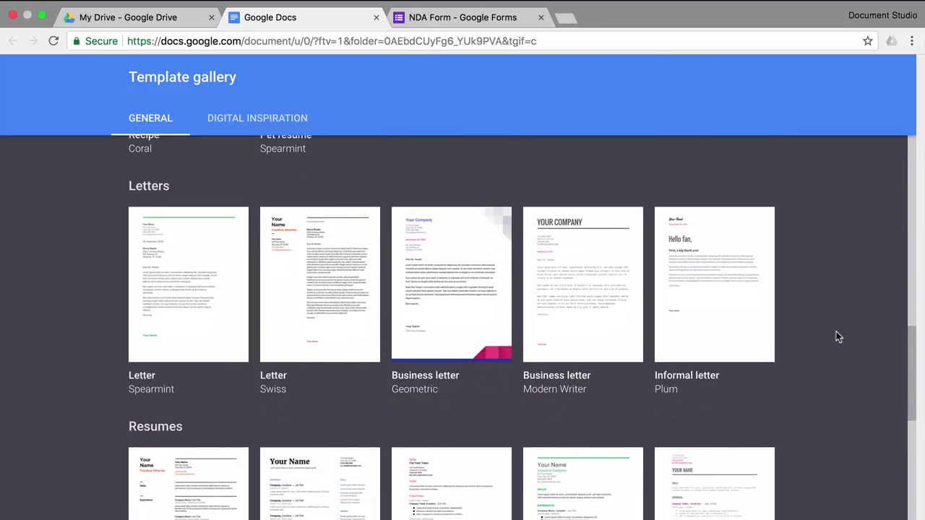
pyautogui.click(599, 286)
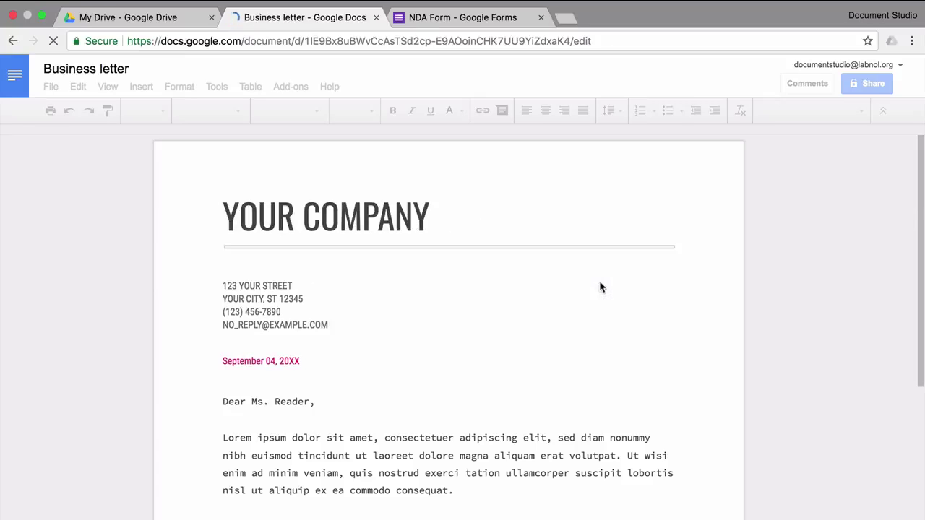
# Step: Name the document 'NDA Template' and replace the YOUR COMPANY heading with 'Document Studio'
pyautogui.click(87, 69)
pyautogui.write('NDA Template')
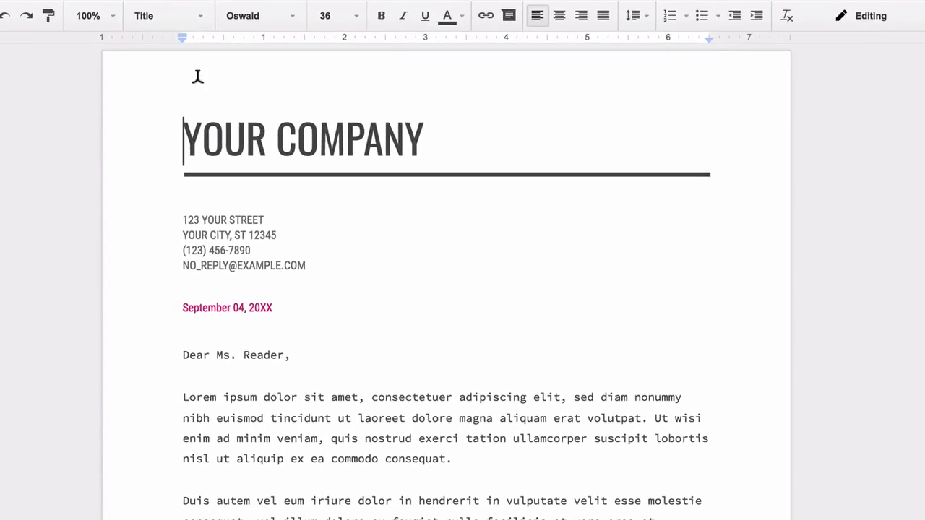
pyautogui.hotkey('shift', 'End')
pyautogui.write('Document Studio')
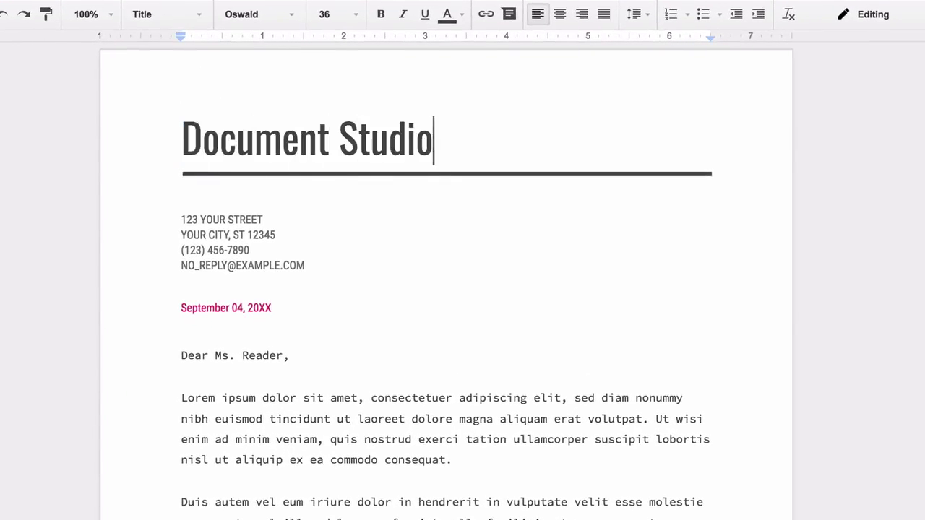
# Step: Replace the date with {{Timestamp}} and the greeting with 'This is an agreement between {{Your Name}} and Document Studio.'
pyautogui.click(289, 356)
pyautogui.tripleClick(216, 308)
pyautogui.write('{{Timestamp')
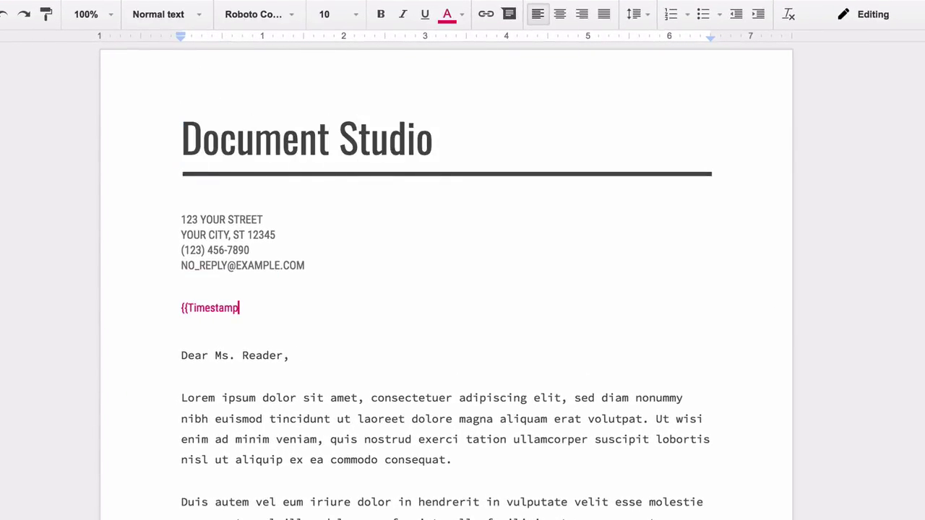
pyautogui.write('}}')
pyautogui.press('Down')
pyautogui.hotkey('shift', 'Down')
pyautogui.hotkey('shift', 'End')
pyautogui.write('This is an agreement between {{Your Name}')
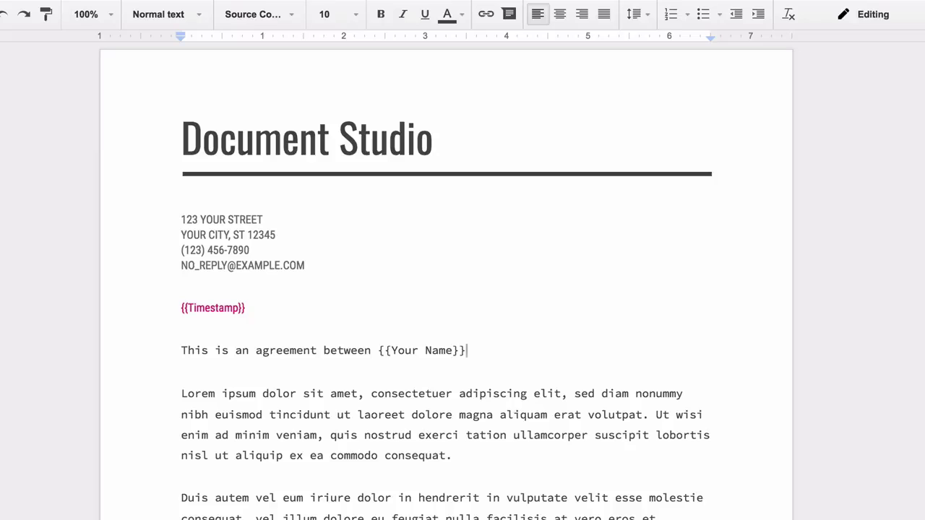
pyautogui.write('} and Document Studio.')
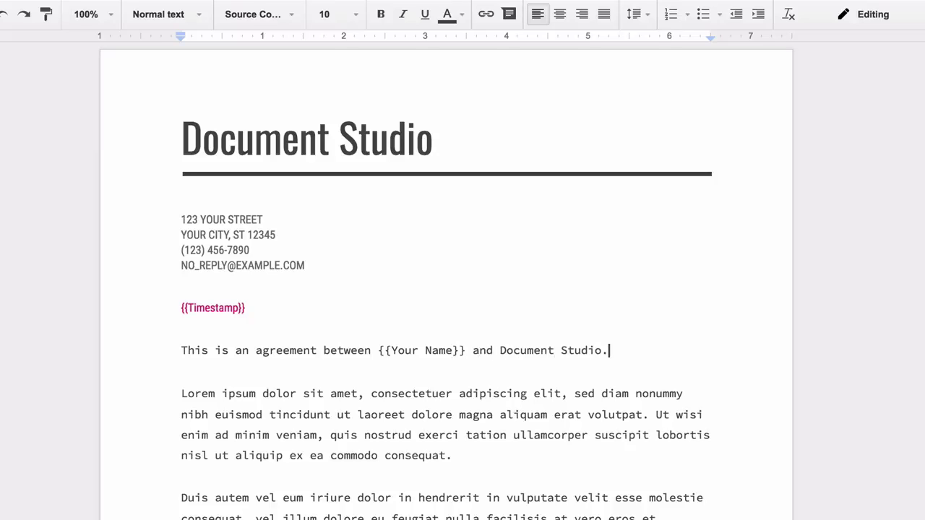
# Step: Replace the YOUR NAME placeholder under Sincerely with the signer's name
pyautogui.scroll(-10, 447, 289)
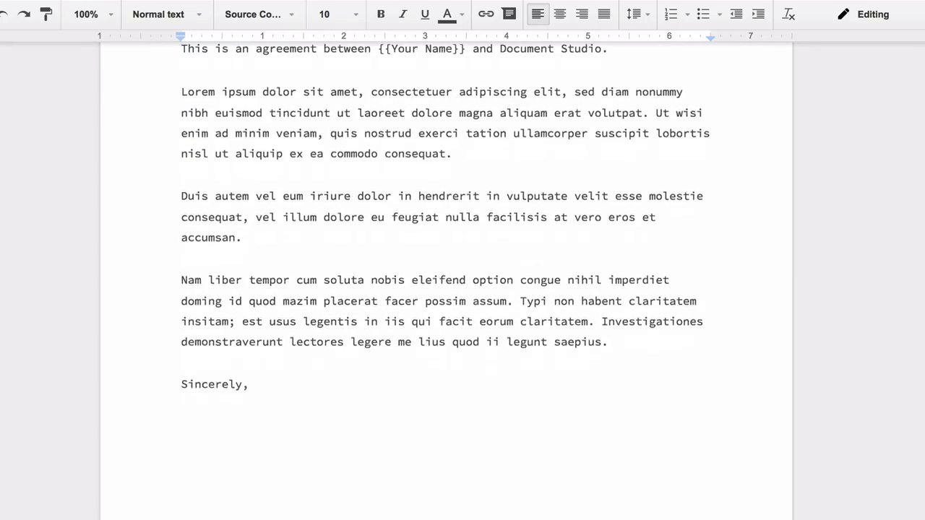
pyautogui.click(181, 378)
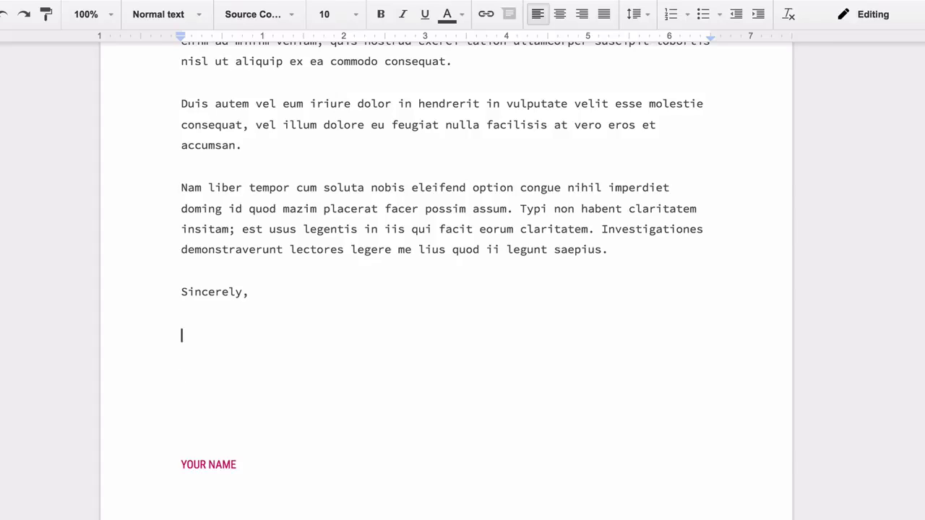
pyautogui.hotkey('shift', 'Down')
pyautogui.hotkey('shift', 'Down')
pyautogui.hotkey('shift', 'Down')
pyautogui.hotkey('shift', 'Down')
pyautogui.hotkey('shift', 'Down')
pyautogui.hotkey('shift', 'Down')
pyautogui.press('BackSpace')
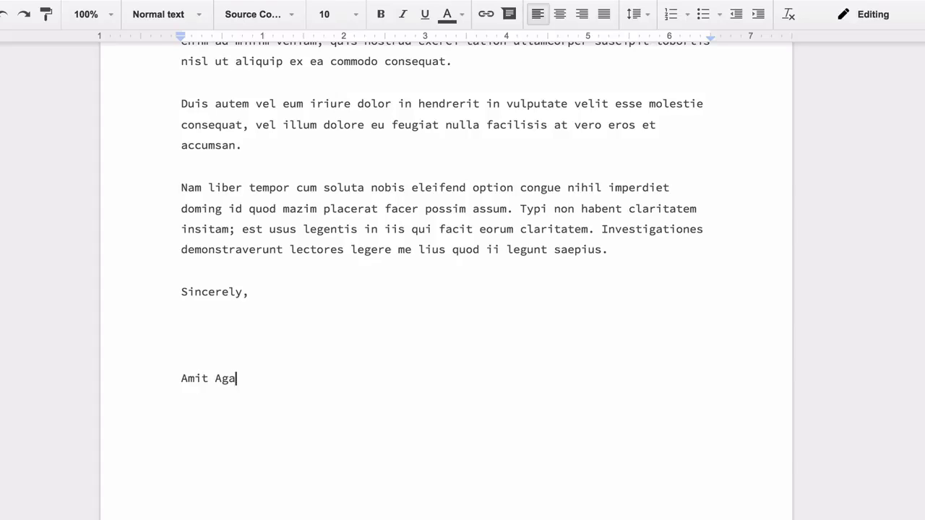
pyautogui.press('Up')
pyautogui.press('Up')
pyautogui.press('Delete')
pyautogui.press('Delete')
# Step: Format the signature in La Belle Aurore, size 18, blue
pyautogui.hotkey('shift', 'End')
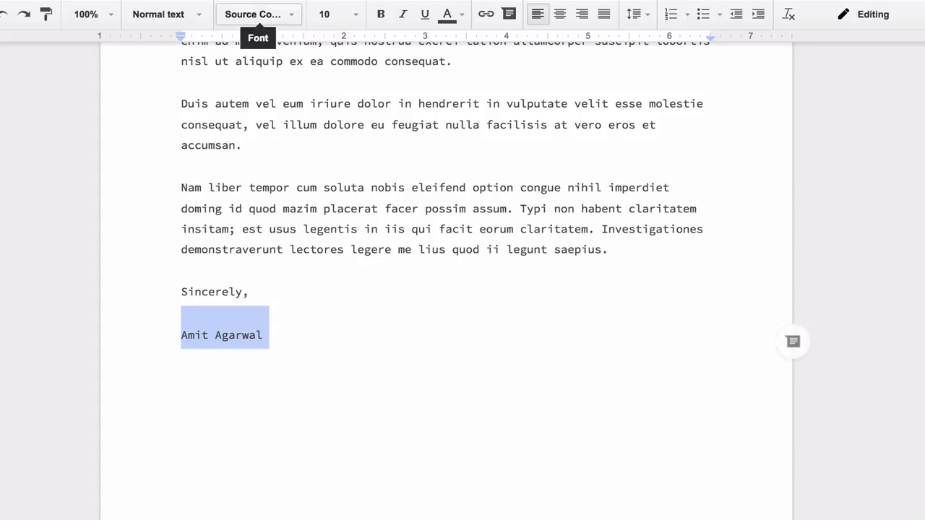
pyautogui.click(253, 14)
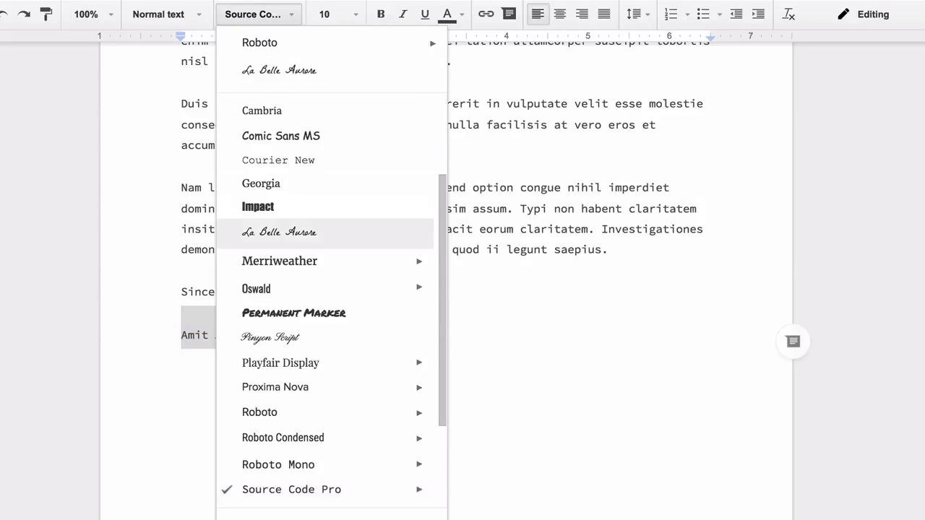
pyautogui.click(279, 231)
pyautogui.click(331, 13)
pyautogui.click(331, 180)
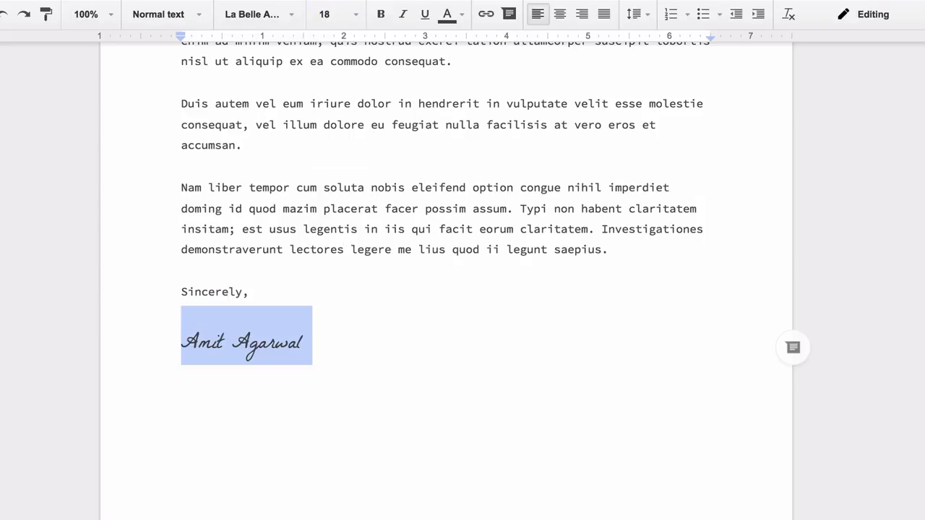
pyautogui.click(451, 14)
pyautogui.click(562, 98)
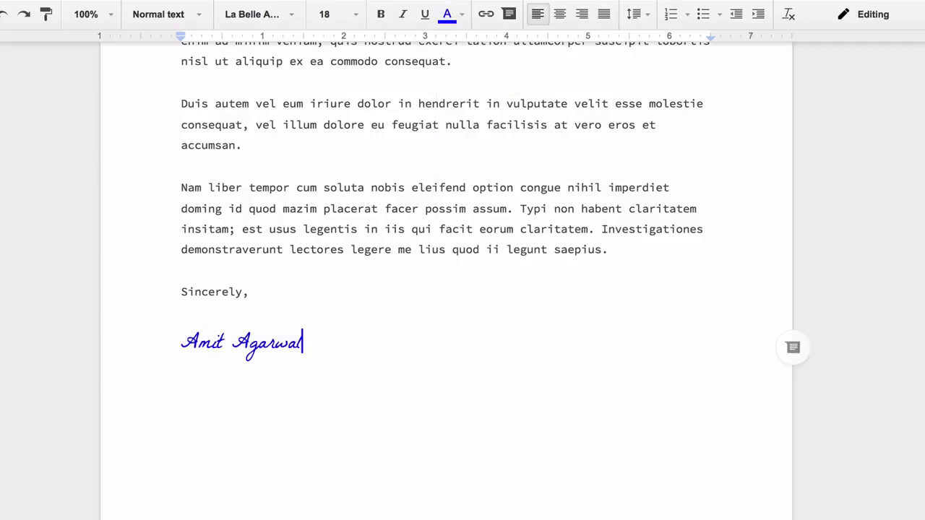
# Step: Make {{Your Name}} and Document Studio in the agreement sentence bold and underlined
pyautogui.scroll(5, 463, 289)
pyautogui.moveTo(465, 249); pyautogui.dragTo(377, 249)
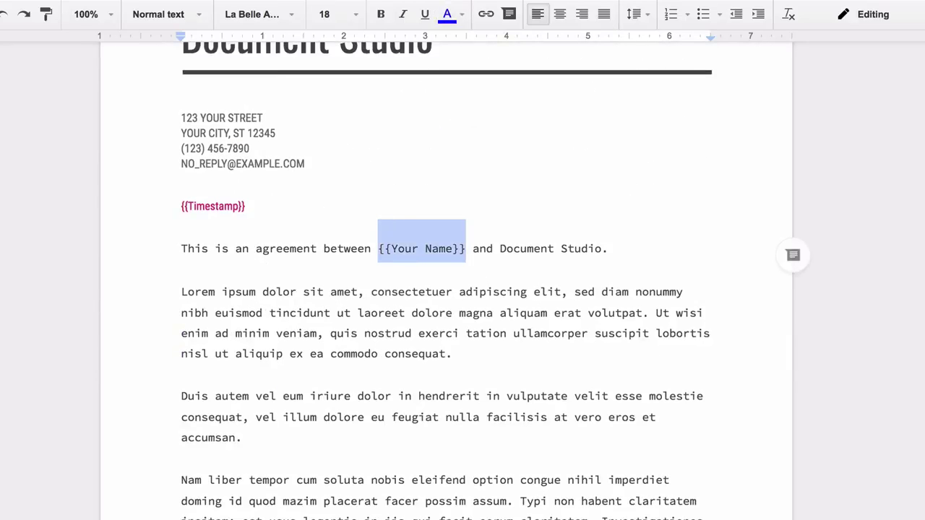
pyautogui.click(381, 13)
pyautogui.click(424, 14)
pyautogui.doubleClick(542, 248)
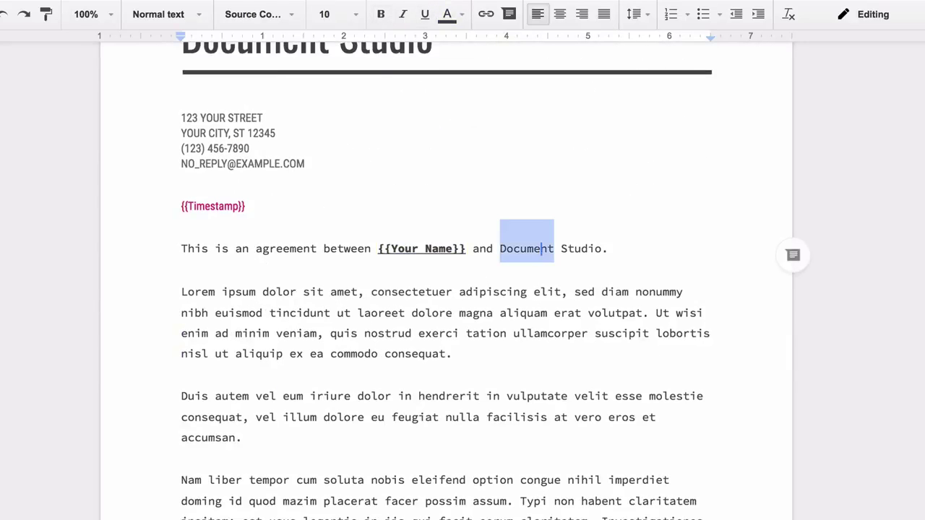
pyautogui.moveTo(499, 249); pyautogui.dragTo(601, 249)
pyautogui.hotkey('ctrl', 'b')
pyautogui.hotkey('ctrl', 'u')
pyautogui.click(601, 312)
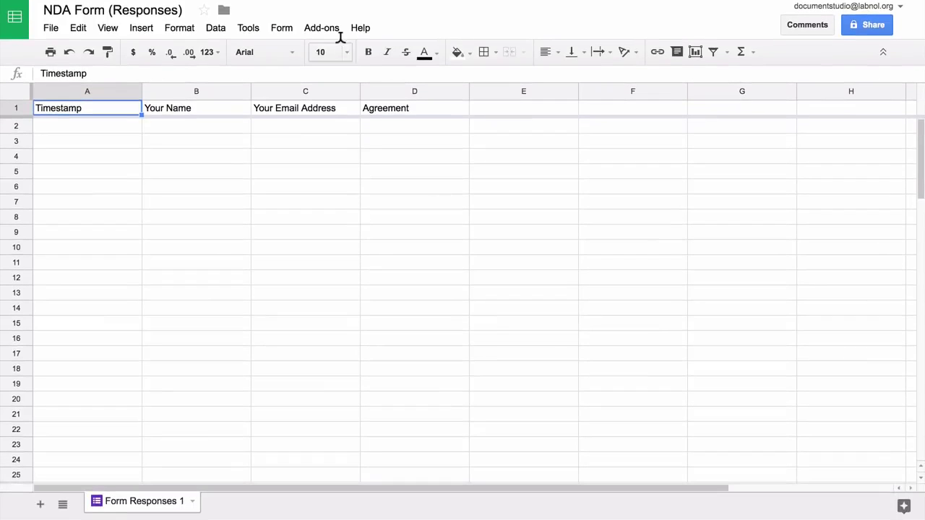
# Step: Launch the Document Studio sidebar from the Add-ons menu
pyautogui.click(337, 30)
pyautogui.moveTo(407, 58)
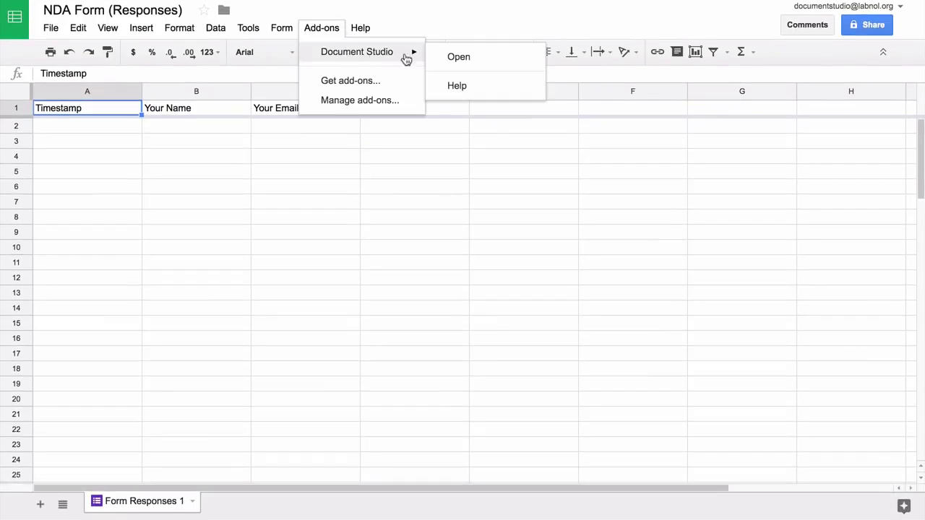
pyautogui.click(457, 59)
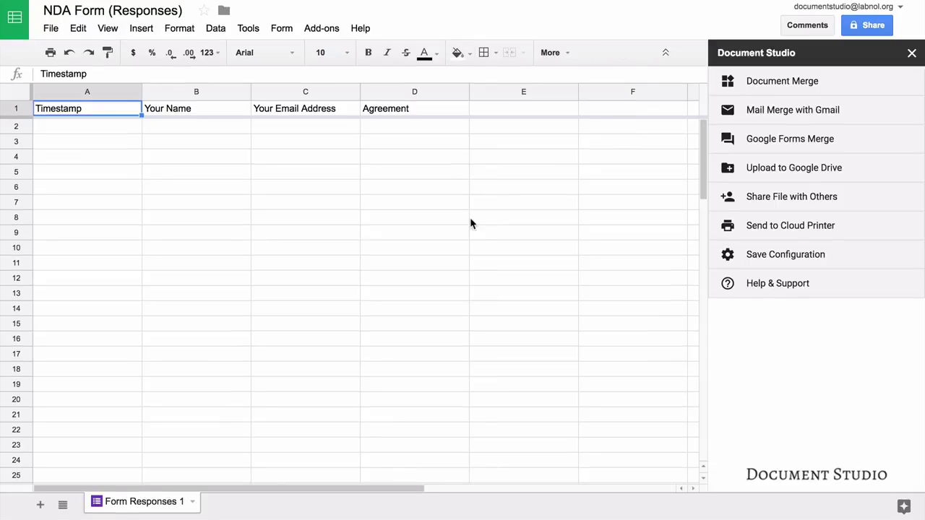
# Step: Choose the NDA Template Drive document as the Document Merge template
pyautogui.click(826, 87)
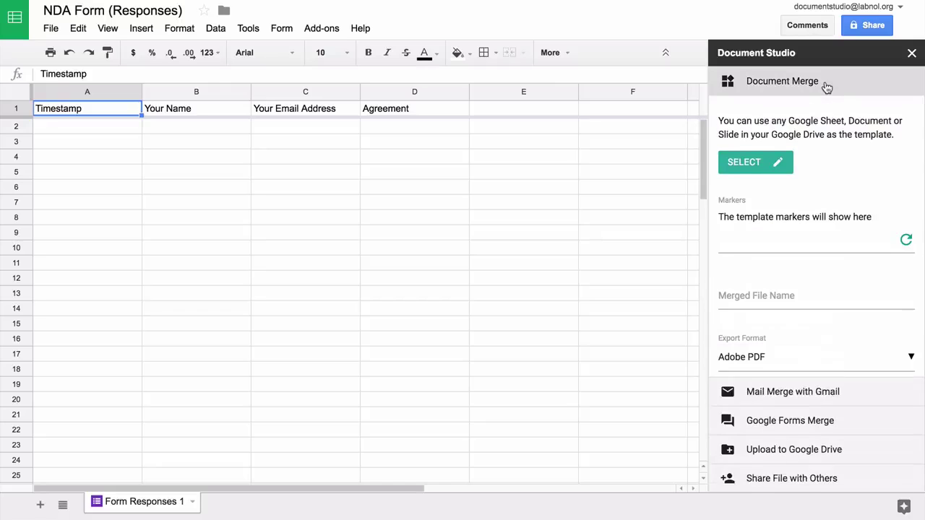
pyautogui.click(742, 165)
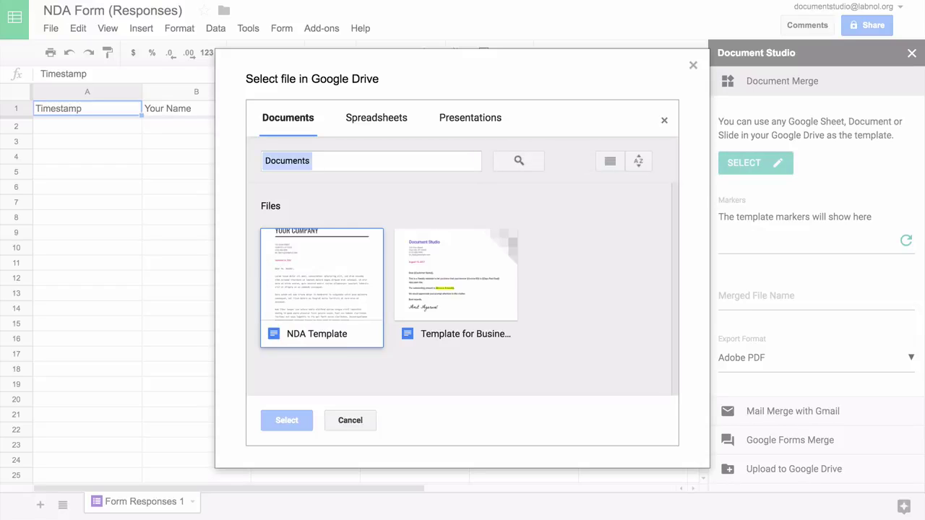
pyautogui.click(322, 289)
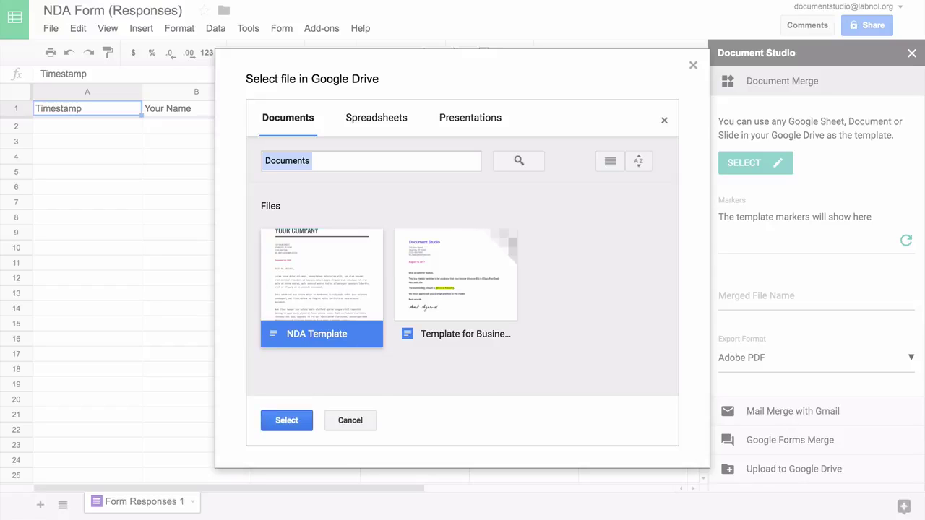
pyautogui.click(286, 420)
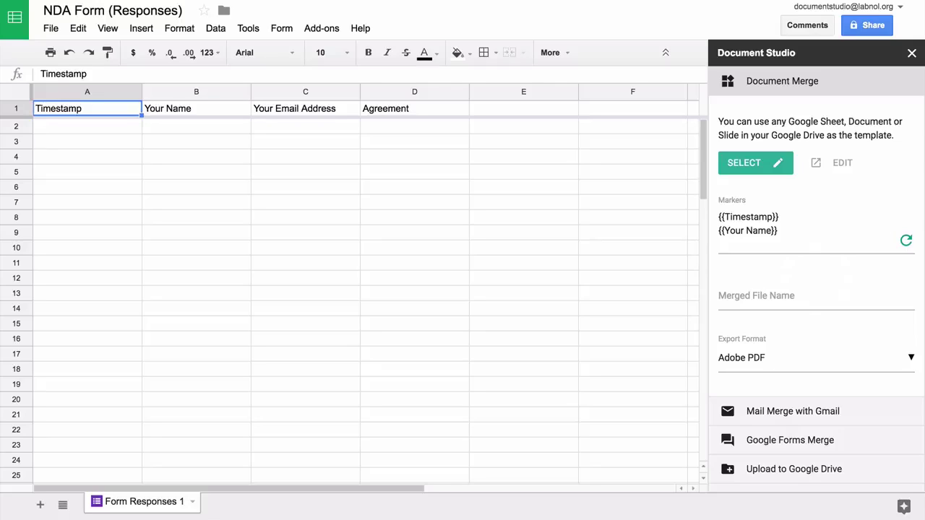
# Step: Set the merged file name to 'Agreement with {{Your Name}}'
pyautogui.click(815, 302)
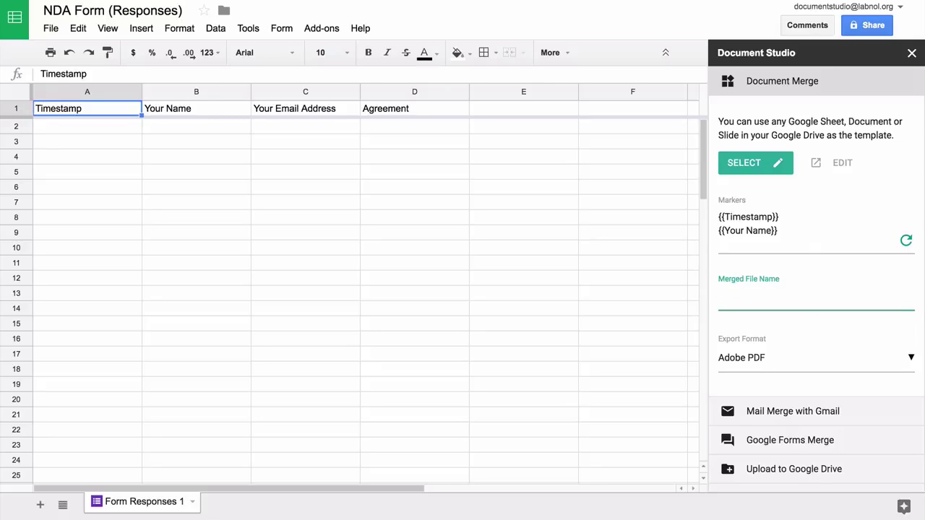
pyautogui.write('{{Your Name}}')
pyautogui.click(719, 296)
pyautogui.write('Agreement with')
# Step: Keep Adobe PDF as the export format and move to the Google Forms Merge options
pyautogui.click(833, 358)
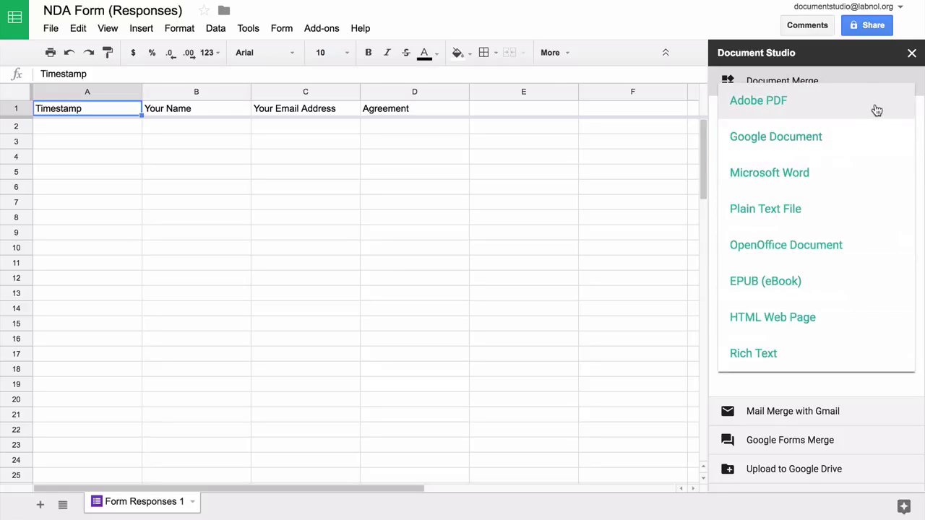
pyautogui.click(876, 109)
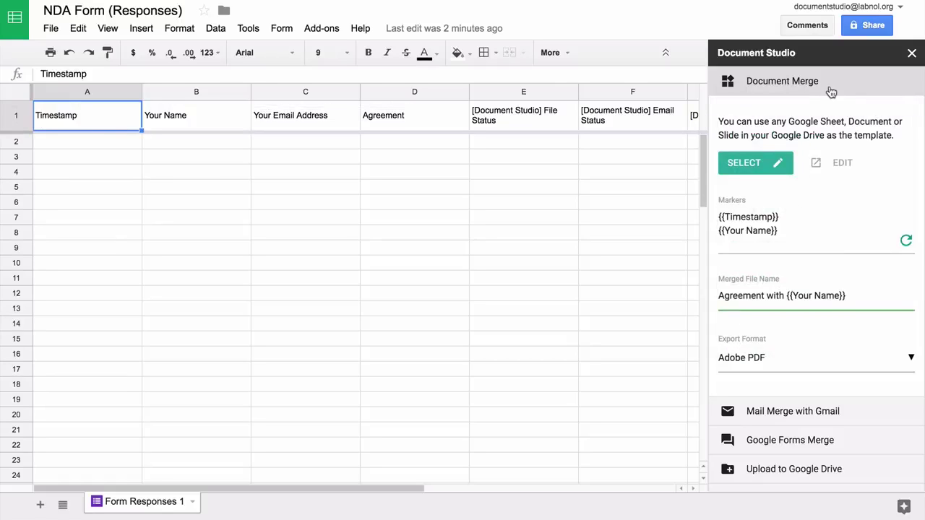
pyautogui.click(831, 91)
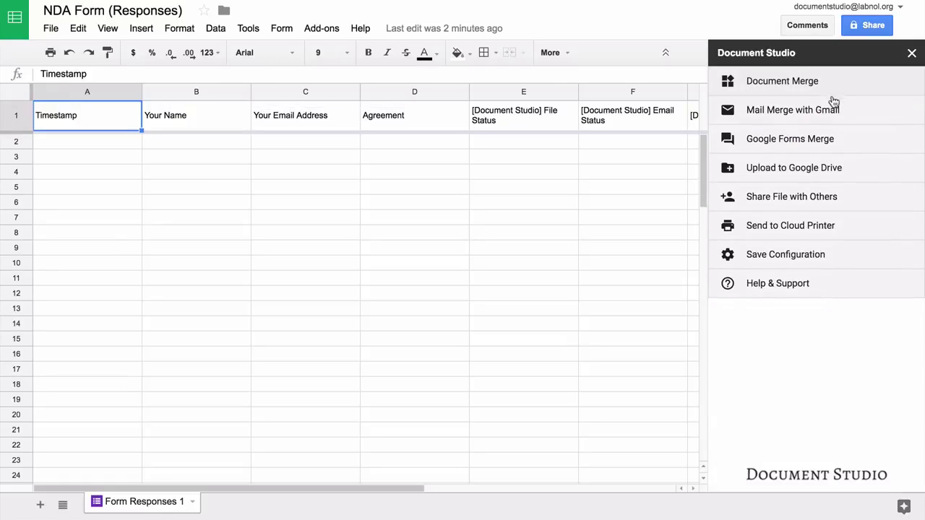
pyautogui.click(875, 145)
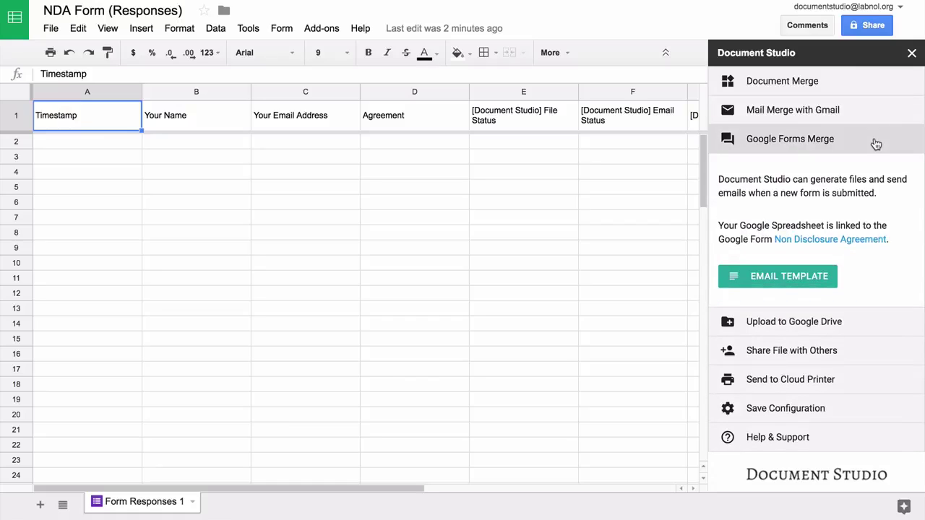
# Step: Write the body 'Dear {{Your Name}}, A copy of the agreement is attached. Thanks.' with the document.studio.png logo
pyautogui.click(799, 272)
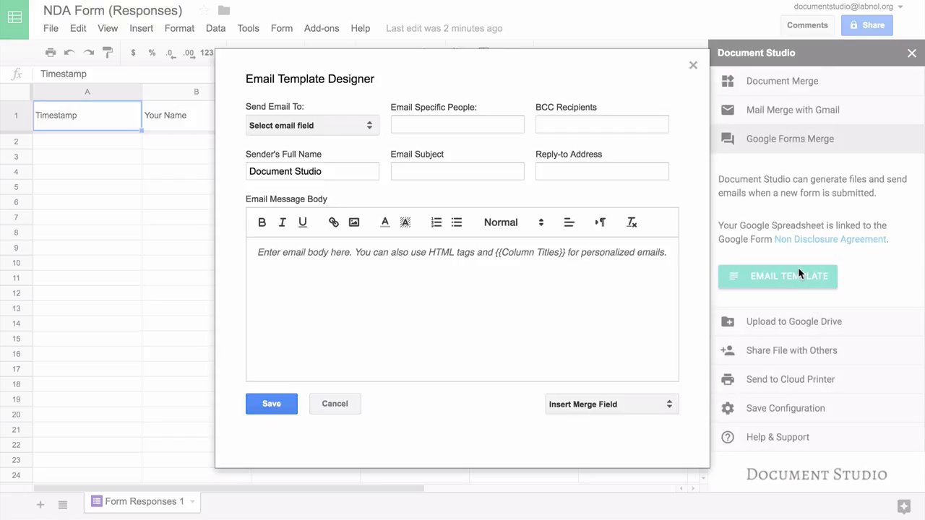
pyautogui.click(486, 292)
pyautogui.write('Dear')
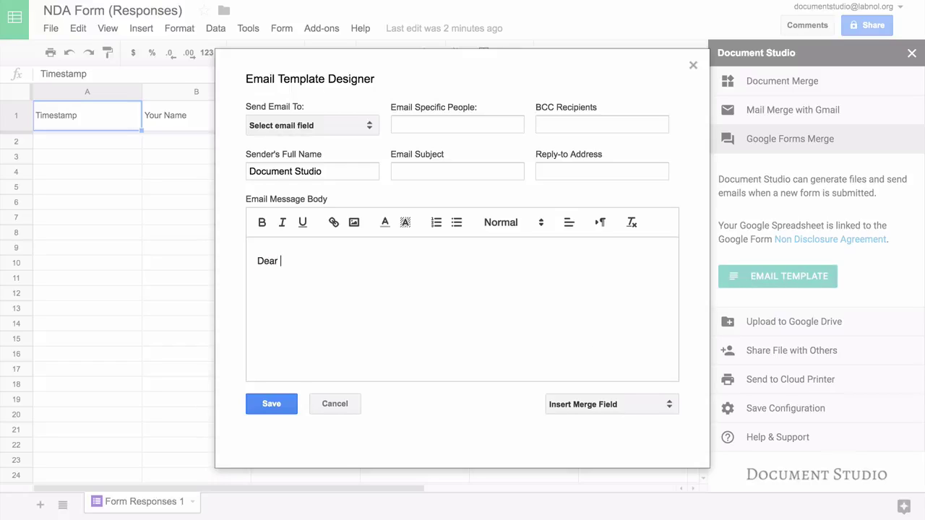
pyautogui.click(658, 405)
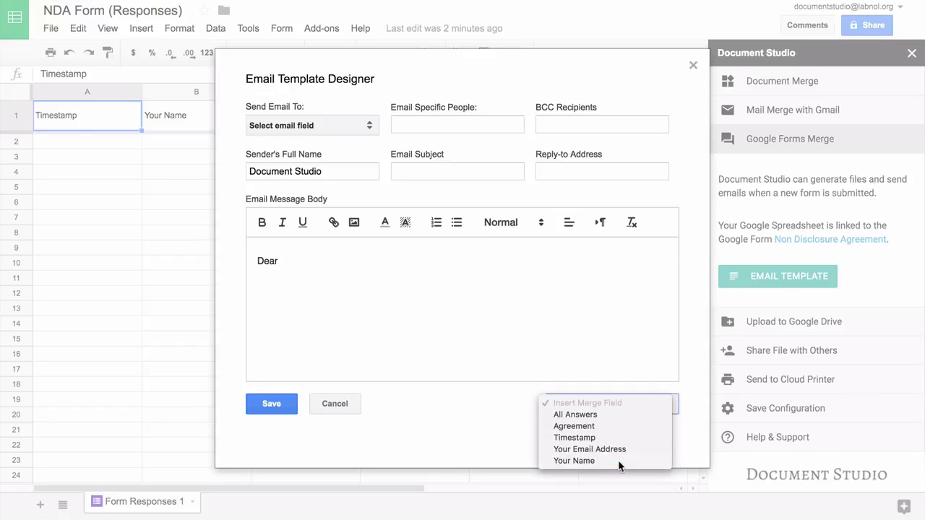
pyautogui.click(617, 463)
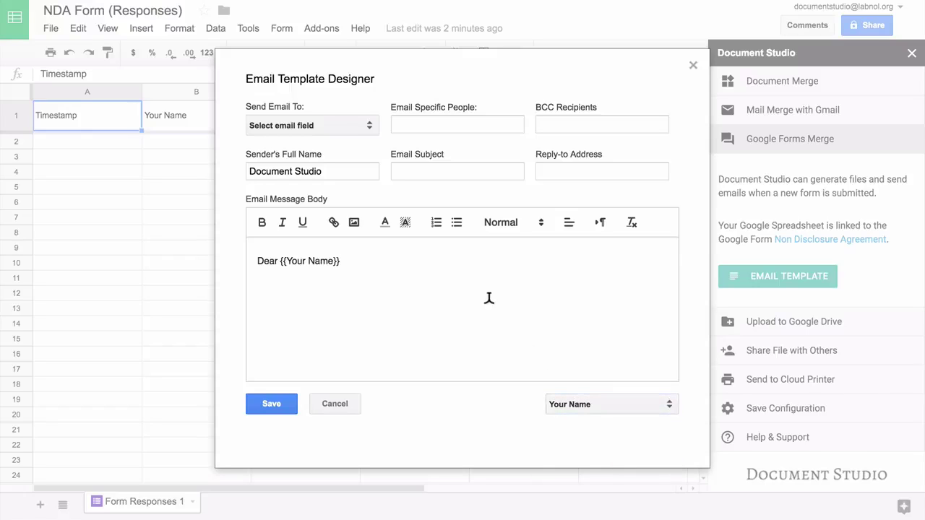
pyautogui.write(',')
pyautogui.press('Return')
pyautogui.write('A copy of the agreement is attached.')
pyautogui.press('Return')
pyautogui.write('Thanks')
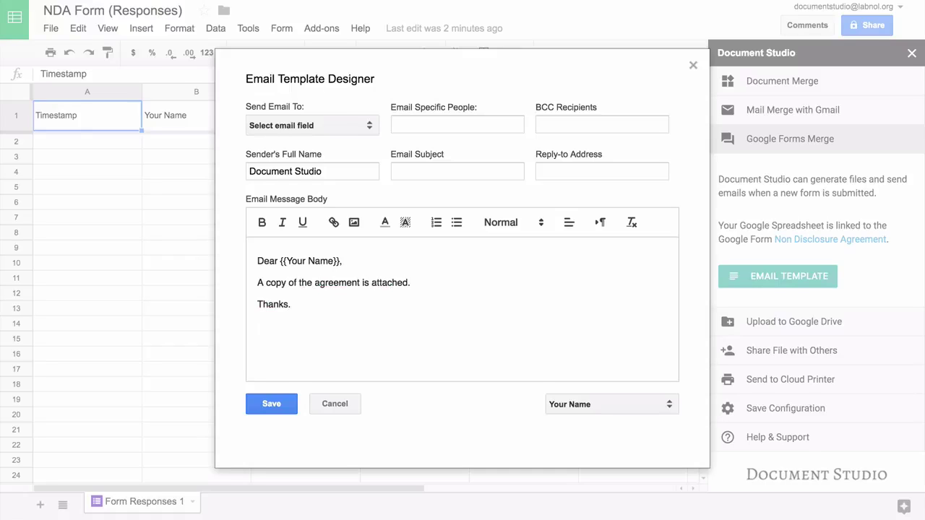
pyautogui.write('.')
pyautogui.press('Return')
pyautogui.click(354, 223)
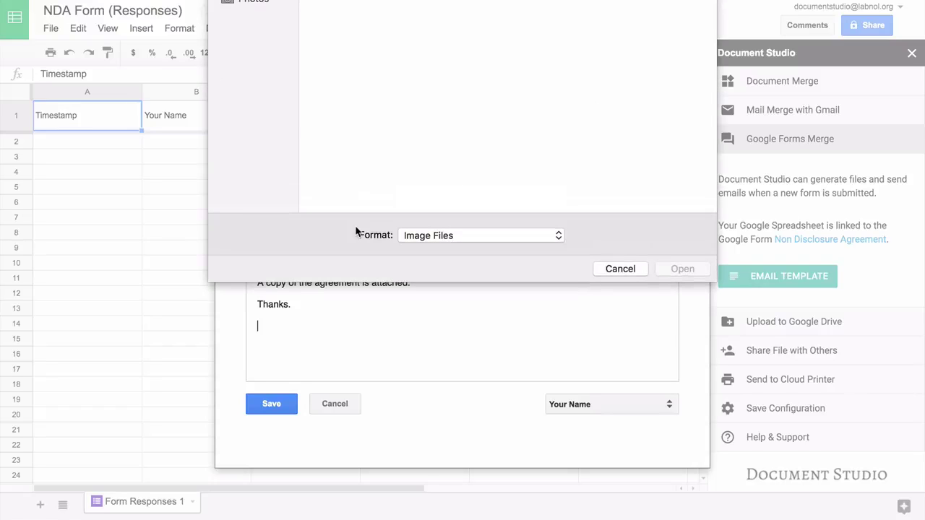
pyautogui.doubleClick(435, 14)
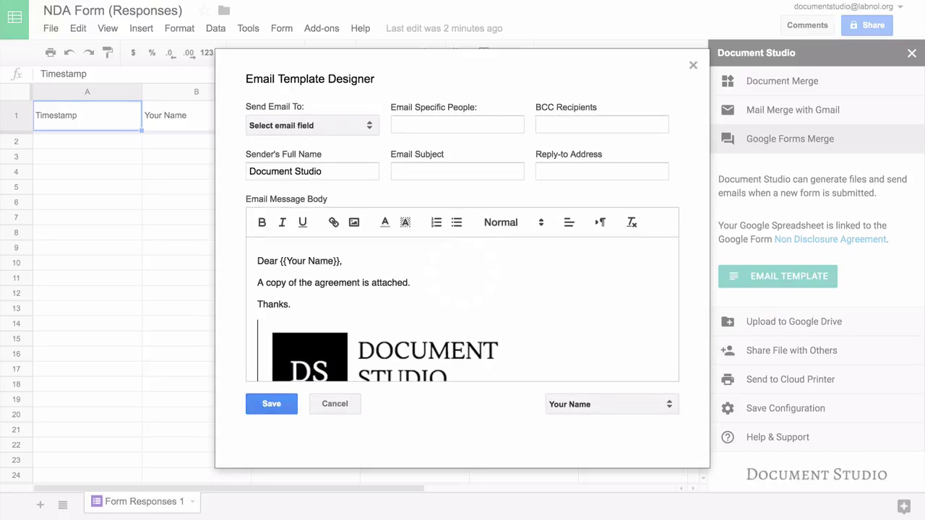
# Step: Send to Your Email Address plus one specific recipient's e-mail, subject 'Agreement with {{Your Name}}'
pyautogui.click(276, 137)
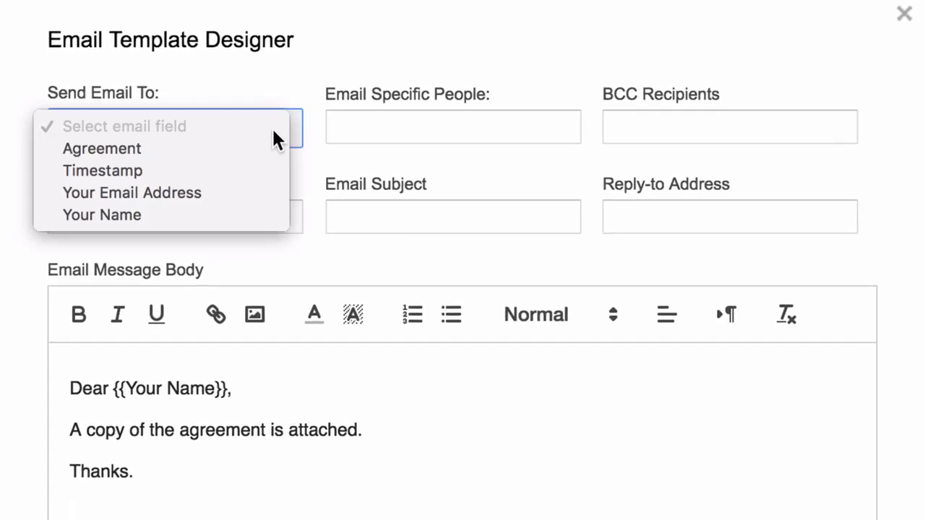
pyautogui.click(265, 195)
pyautogui.click(332, 128)
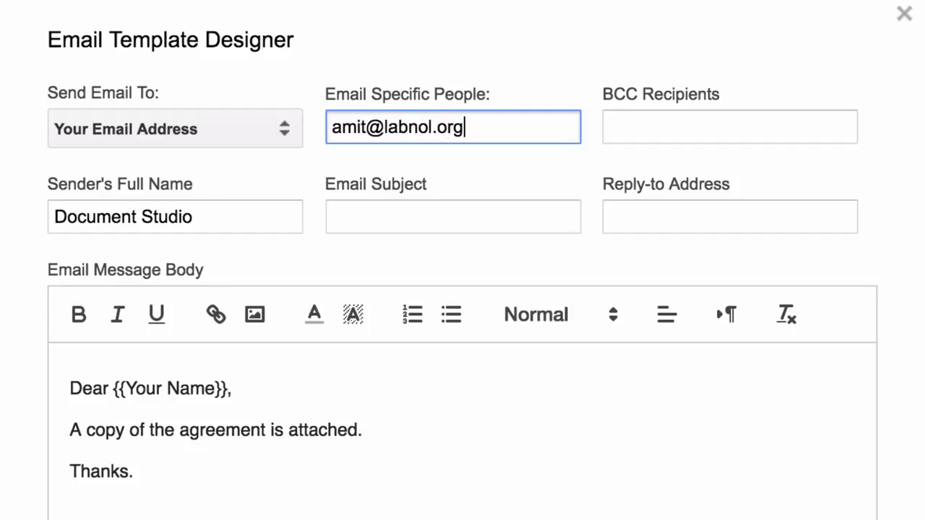
pyautogui.click(332, 216)
pyautogui.write('Agree')
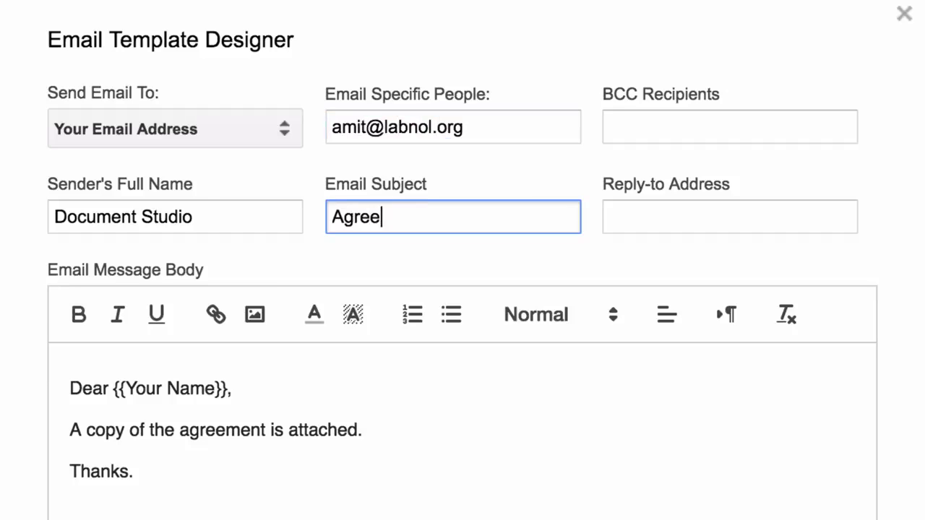
pyautogui.write('ment with {{Your Name')
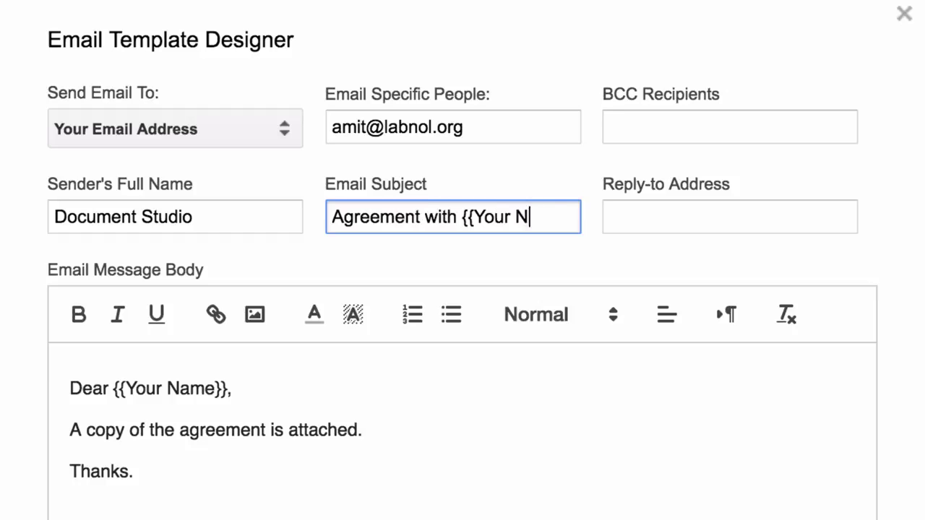
pyautogui.write('}}')
pyautogui.click(458, 253)
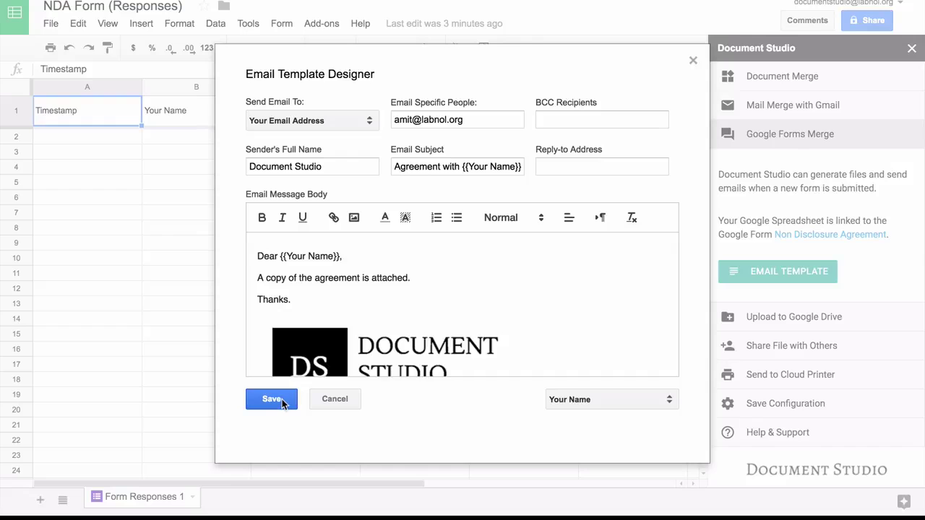
# Step: Save the email template and show the Upload to Google Drive settings
pyautogui.click(272, 420)
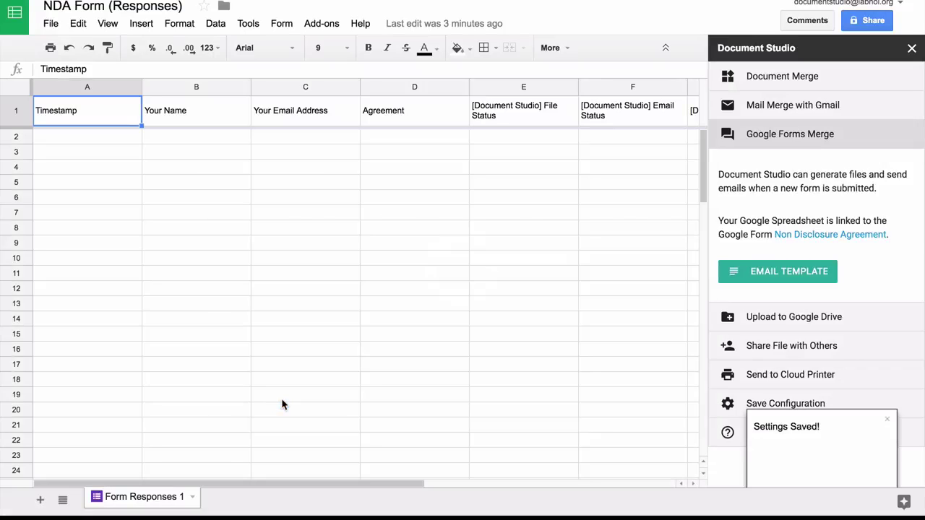
pyautogui.click(854, 146)
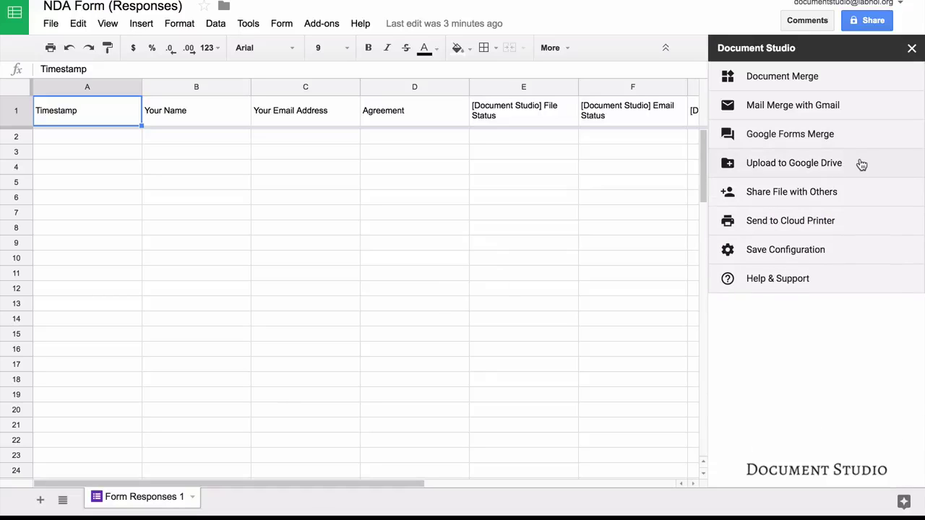
pyautogui.click(861, 165)
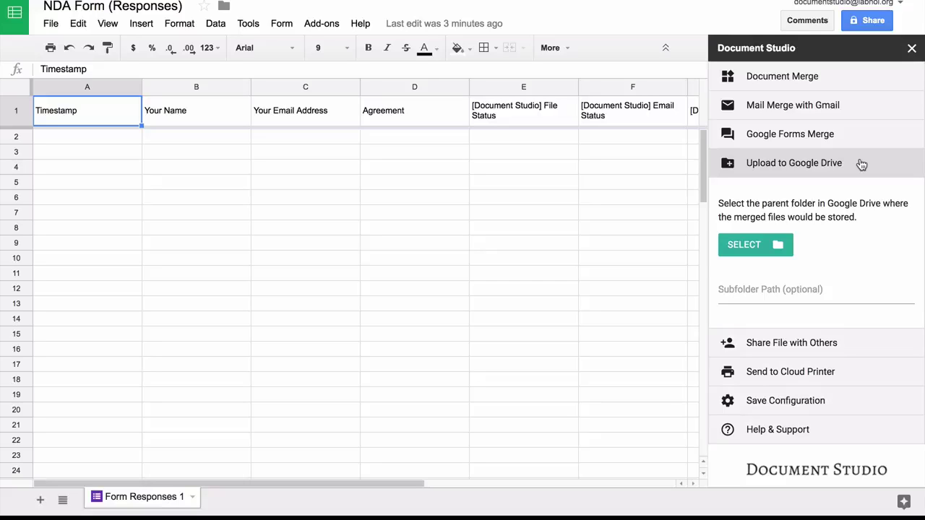
# Step: Choose the Documents Drive folder and set the subfolder path to \{{Your Name}}
pyautogui.click(759, 245)
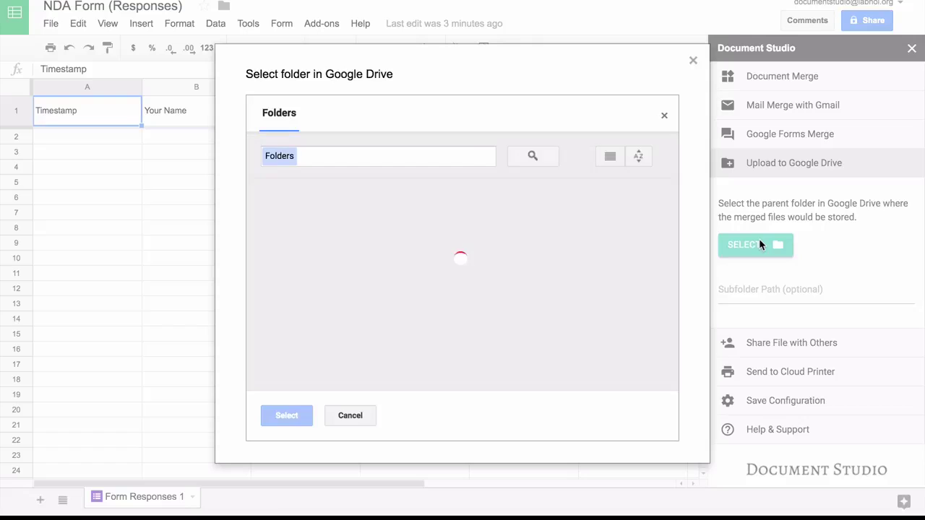
pyautogui.click(477, 241)
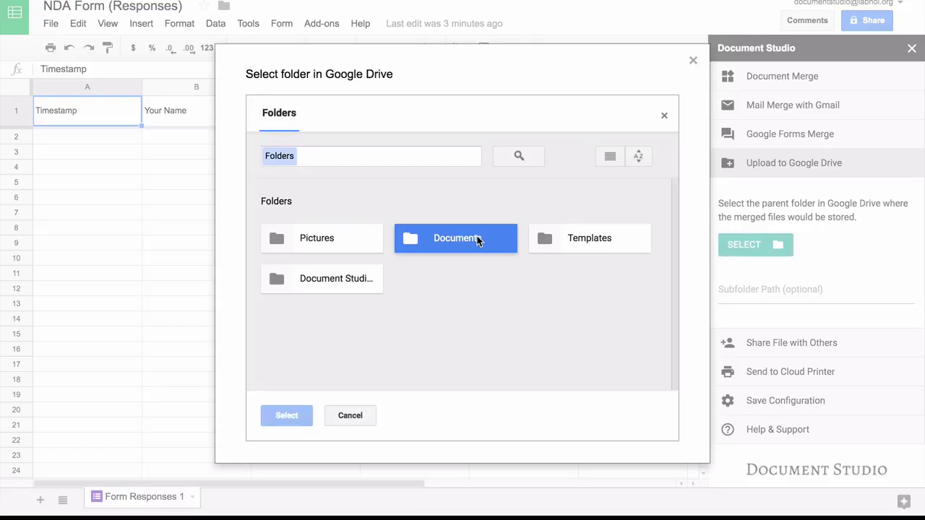
pyautogui.click(303, 414)
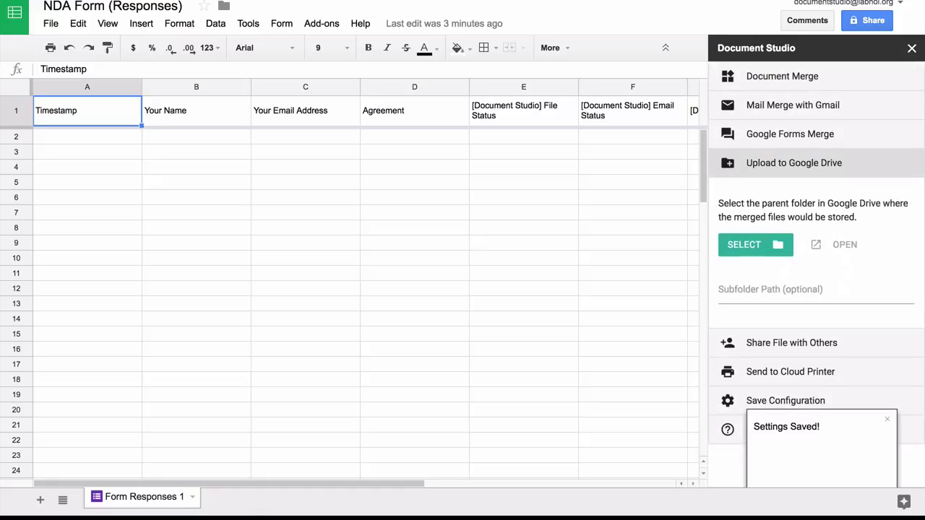
pyautogui.click(795, 289)
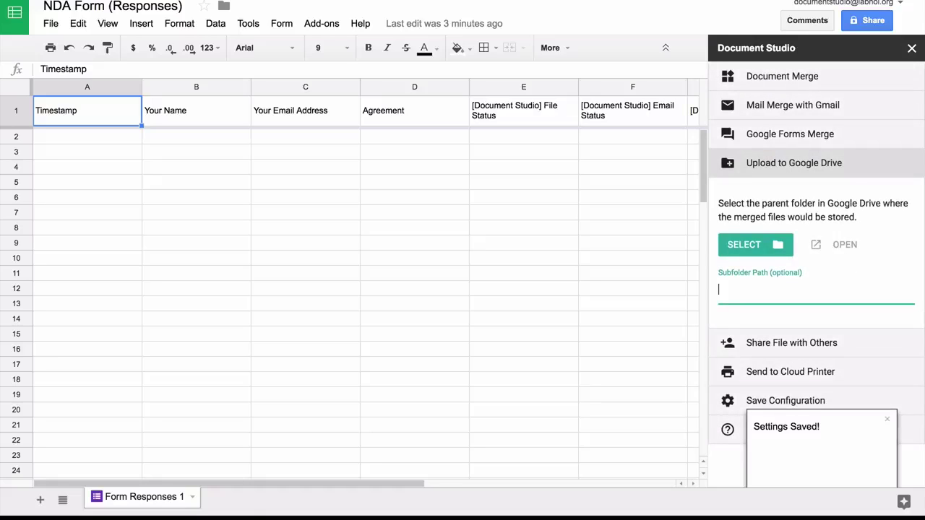
pyautogui.write('\\\\{{Y')
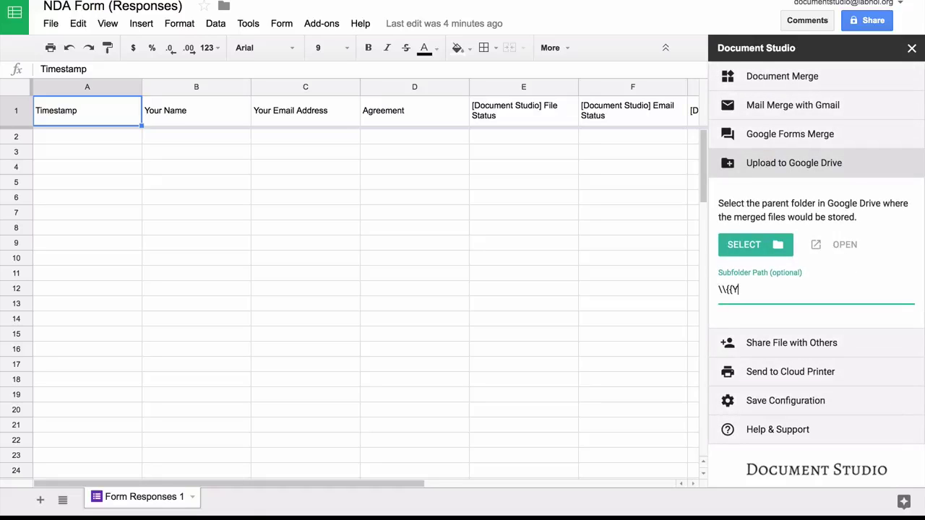
pyautogui.write('our Name}}')
# Step: Uncheck Merge Now, keep Merge on Form Submit, and save the Document Studio settings
pyautogui.click(838, 343)
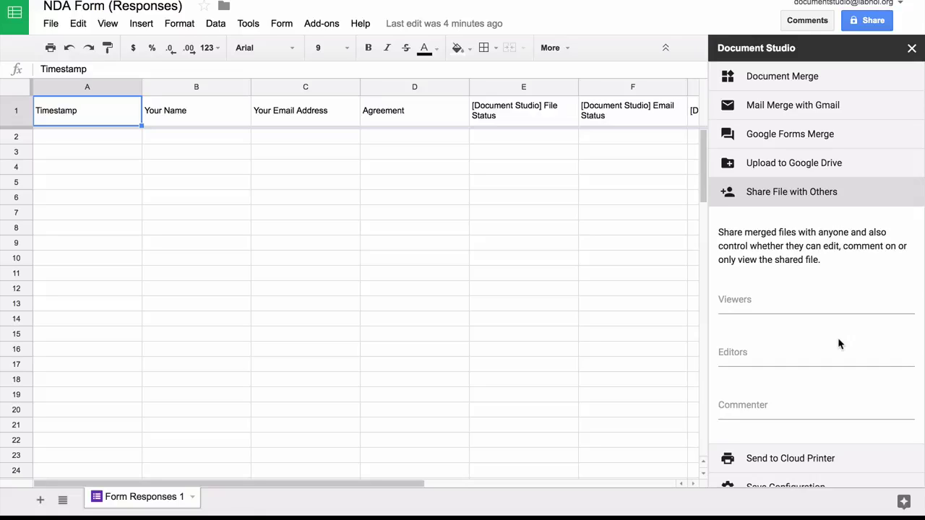
pyautogui.click(832, 194)
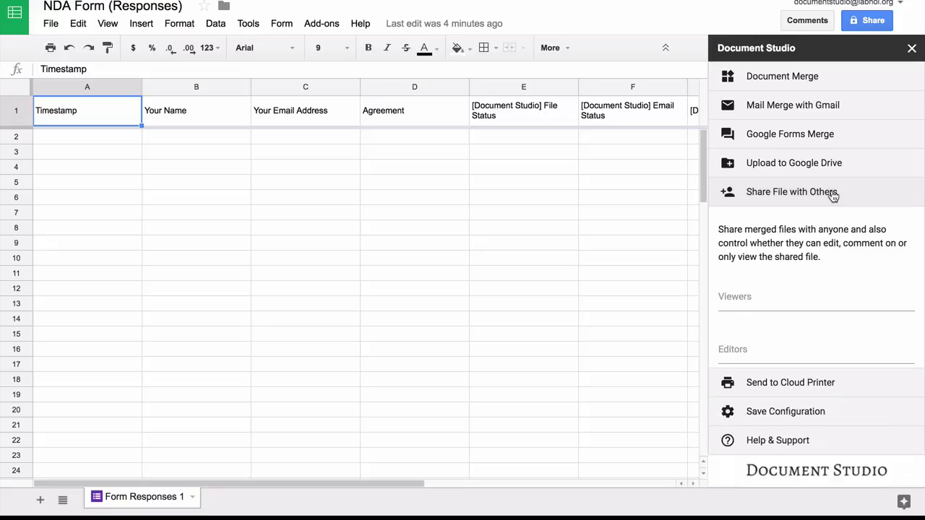
pyautogui.click(849, 251)
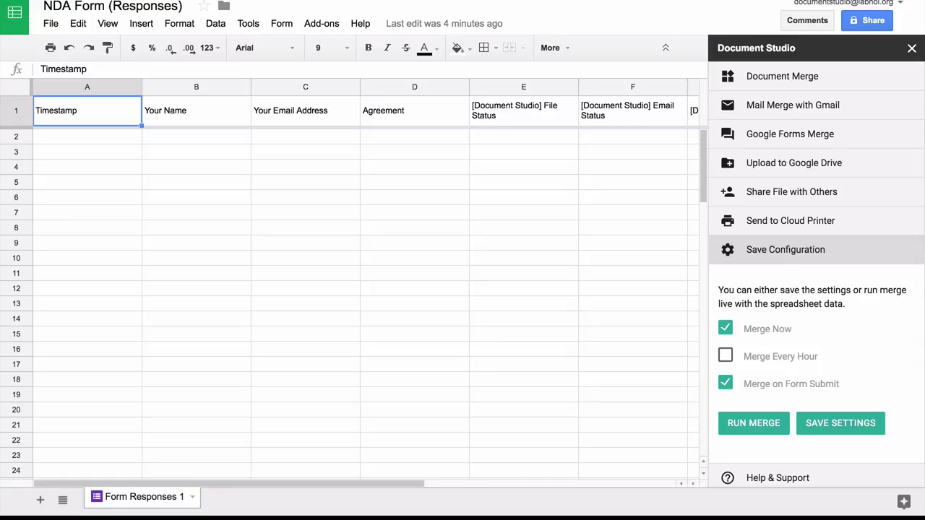
pyautogui.click(725, 328)
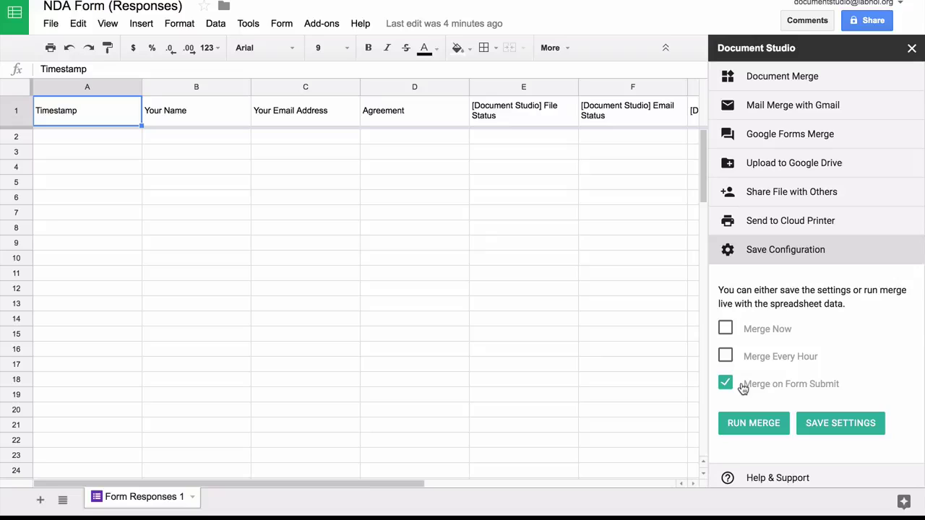
pyautogui.click(834, 426)
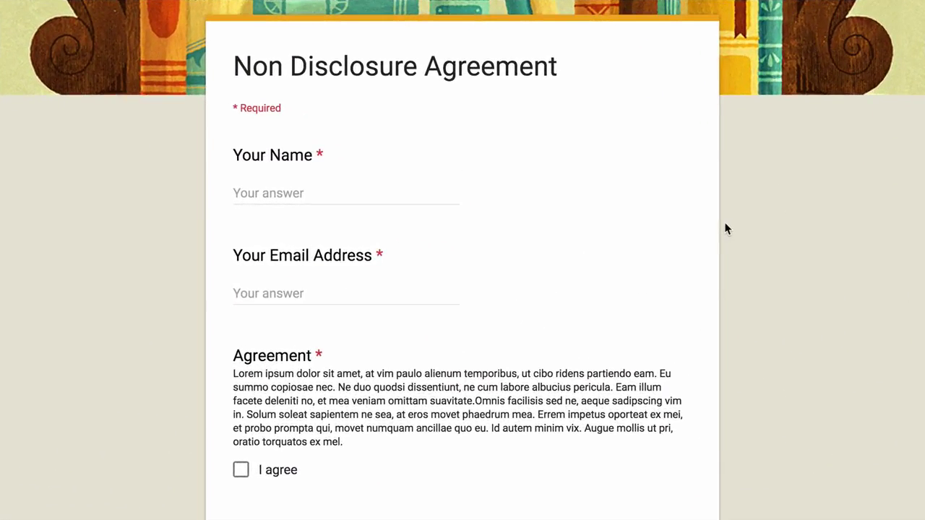
# Step: Enter the submitter's full name and e-mail address in the NDA form
pyautogui.click(390, 182)
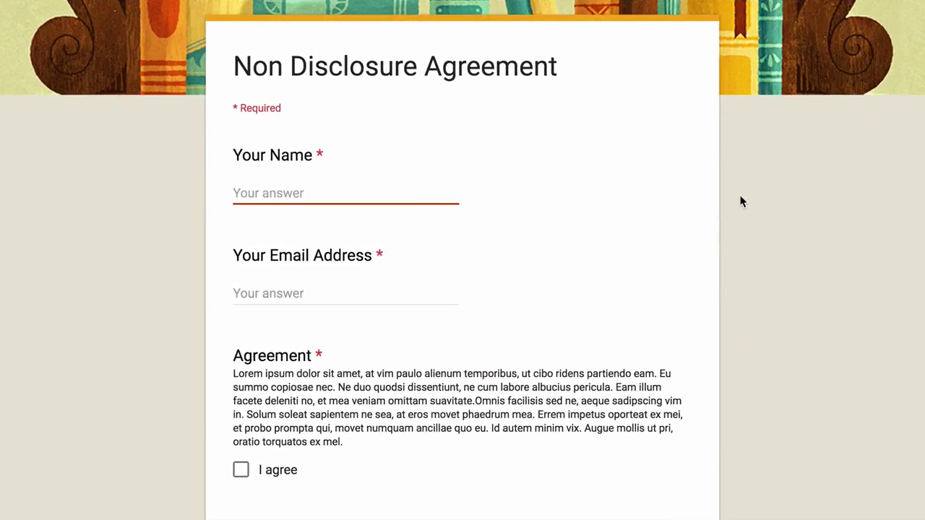
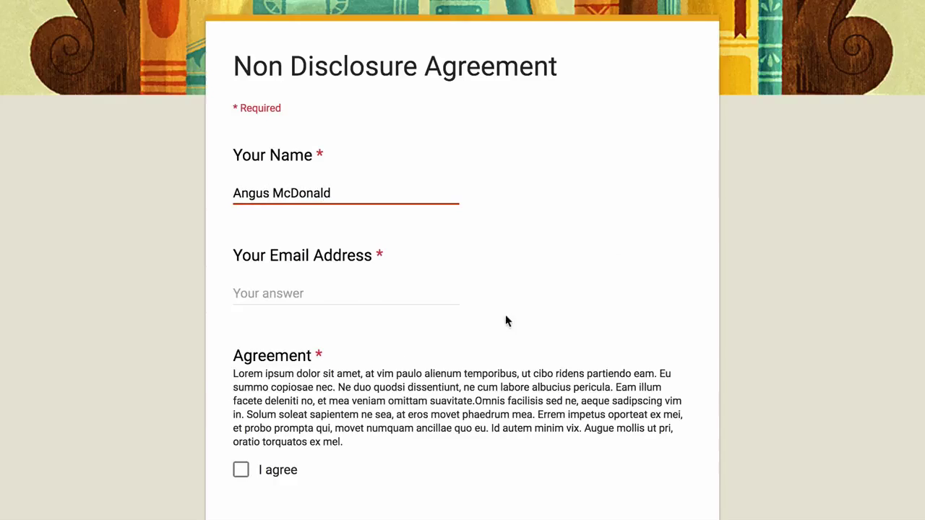
pyautogui.click(357, 289)
pyautogui.write('angus@exaple')
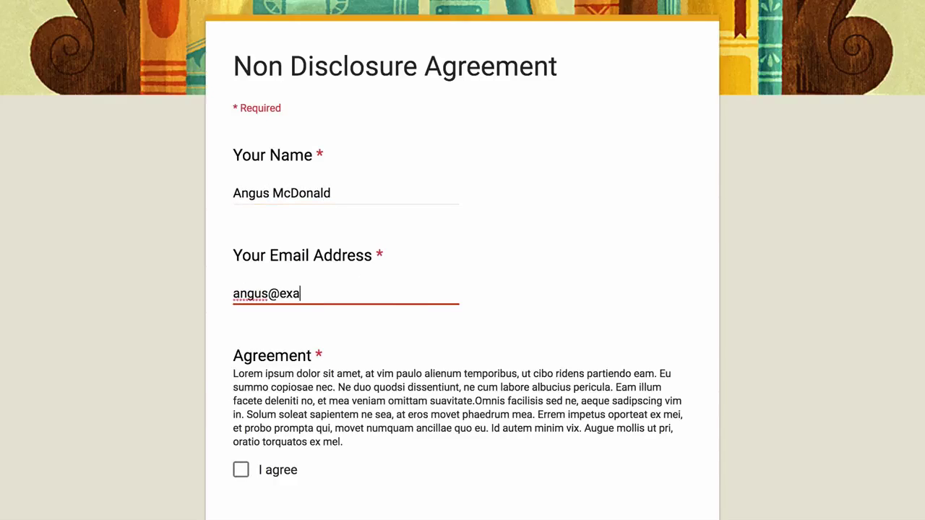
pyautogui.press('BackSpace')
pyautogui.press('BackSpace')
pyautogui.press('BackSpace')
pyautogui.write('mple.com')
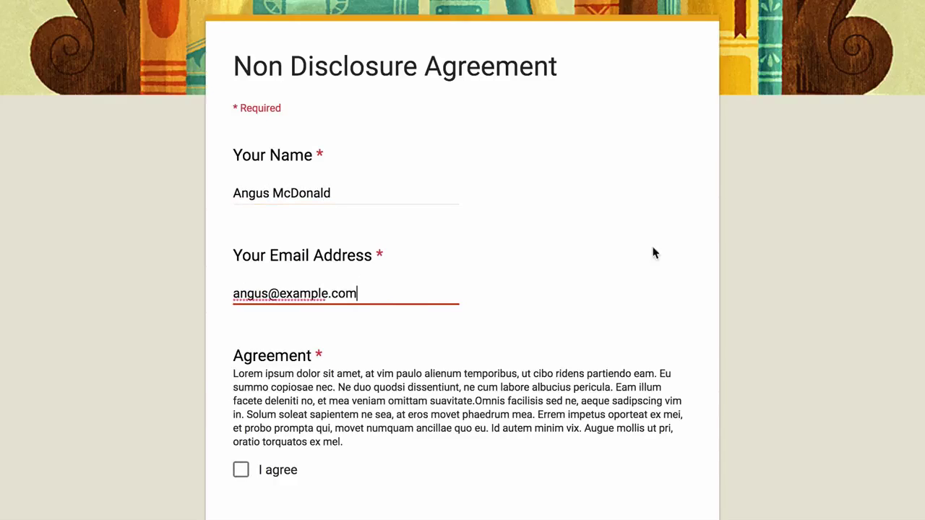
pyautogui.click(679, 307)
# Step: Tick I agree and submit the Non Disclosure Agreement form
pyautogui.scroll(-5, 680, 311)
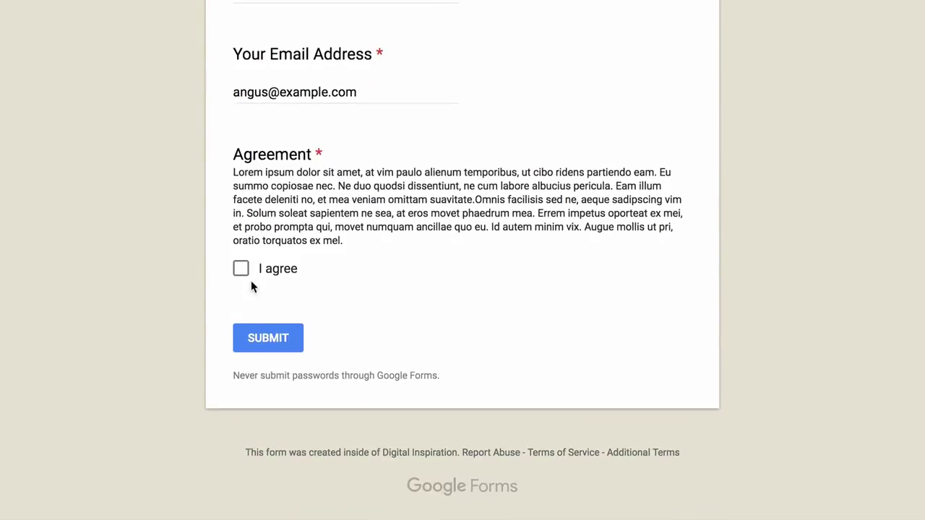
pyautogui.click(240, 270)
pyautogui.click(268, 340)
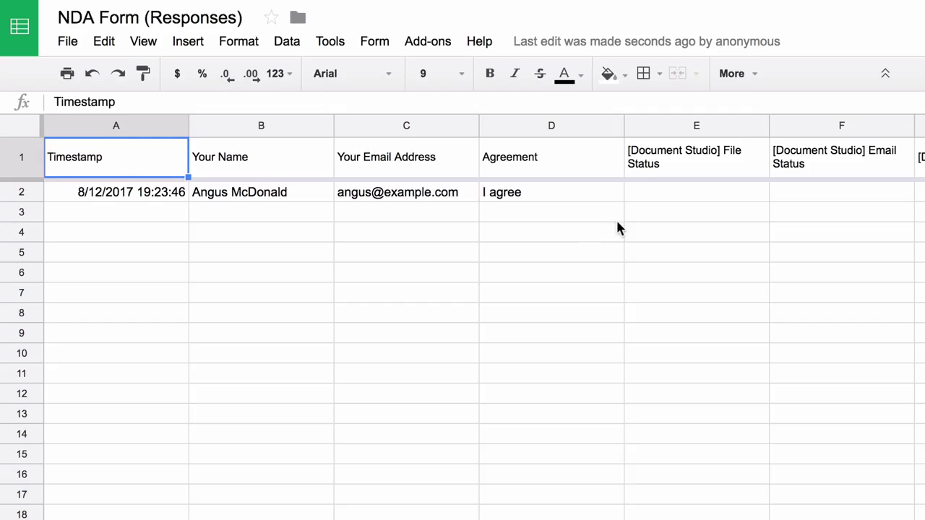
# Step: Confirm F2 reads Email Sent and open the merged agreement link in E2
pyautogui.hscroll(3, 617, 222)
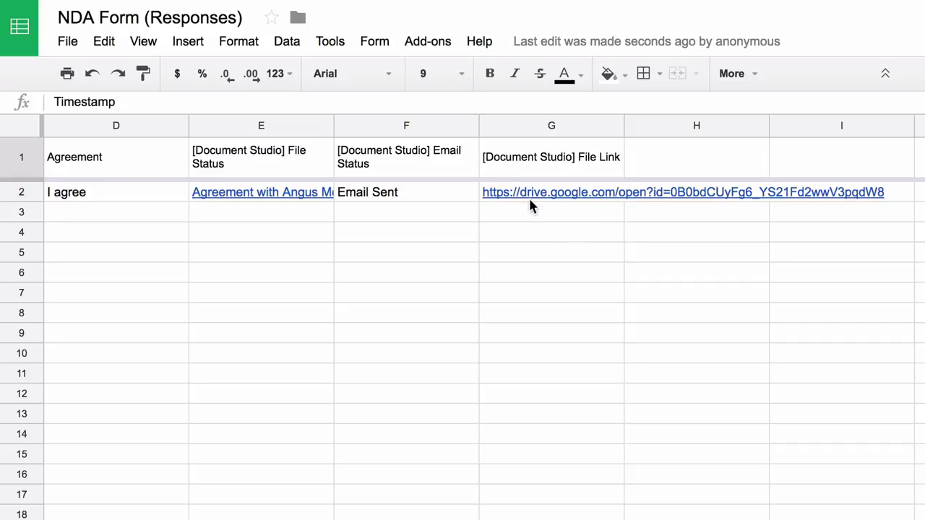
pyautogui.click(442, 194)
pyautogui.click(441, 195)
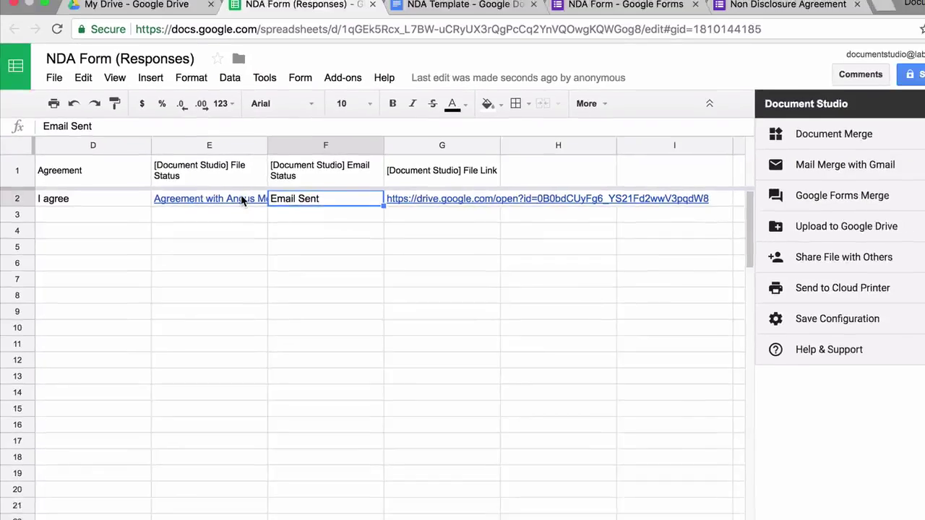
pyautogui.click(242, 201)
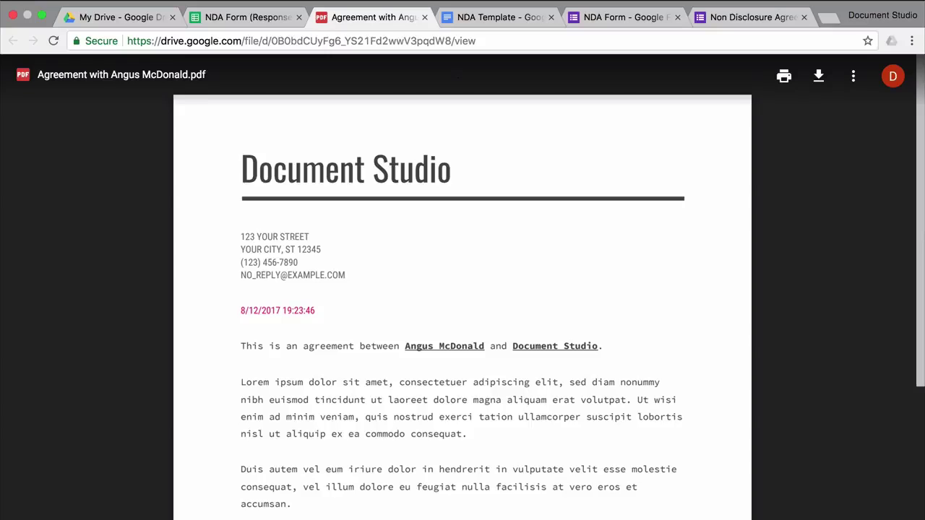
# Step: Scroll the merged agreement PDF down to the signature and back to the top
pyautogui.scroll(-5, 462, 289)
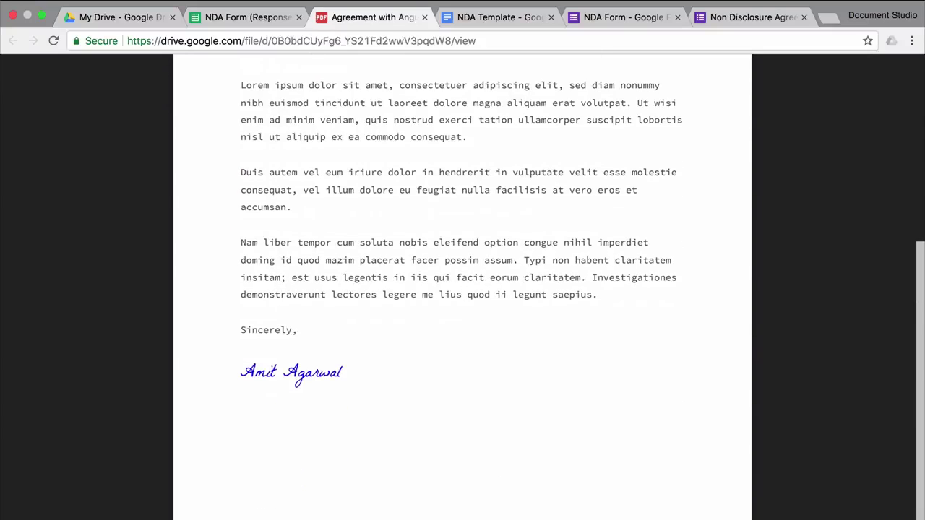
pyautogui.scroll(5, 462, 289)
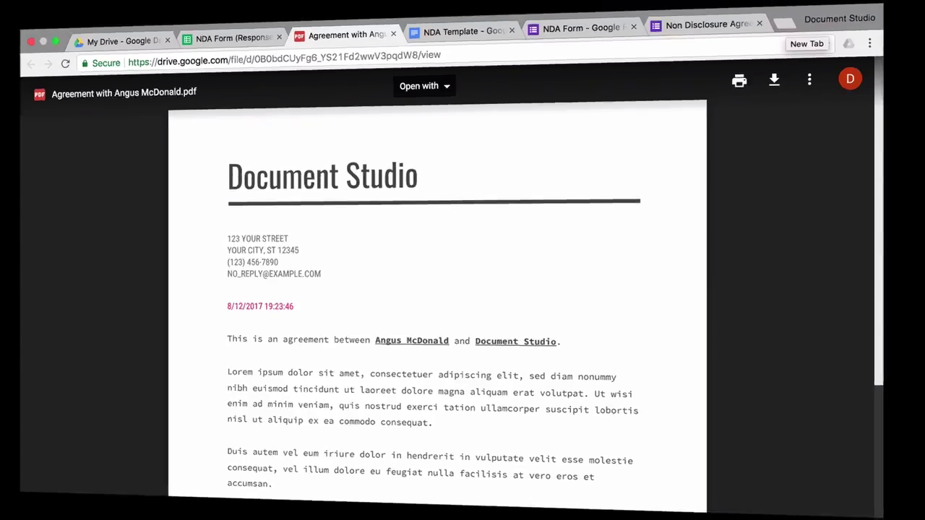
# Step: Open the sent agreement email in Sent Mail to see its PDF attachment
pyautogui.click(199, 218)
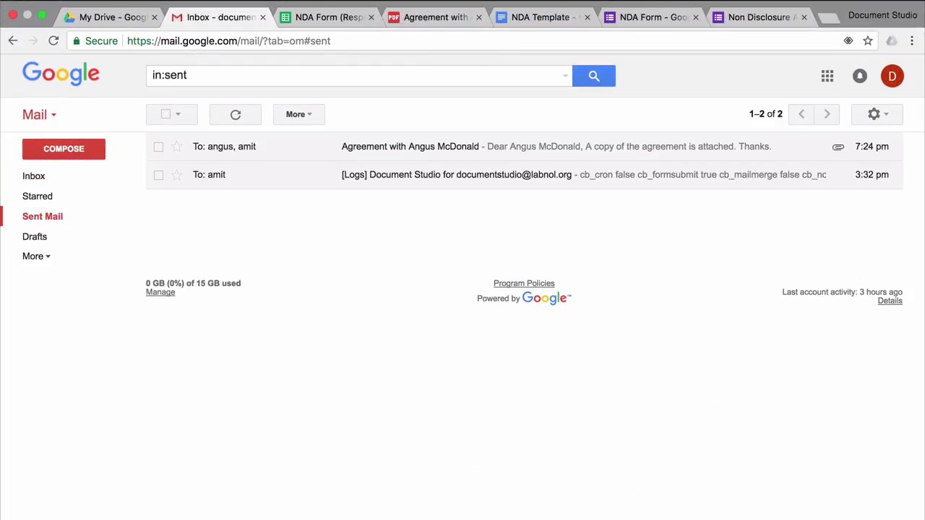
pyautogui.press('Return')
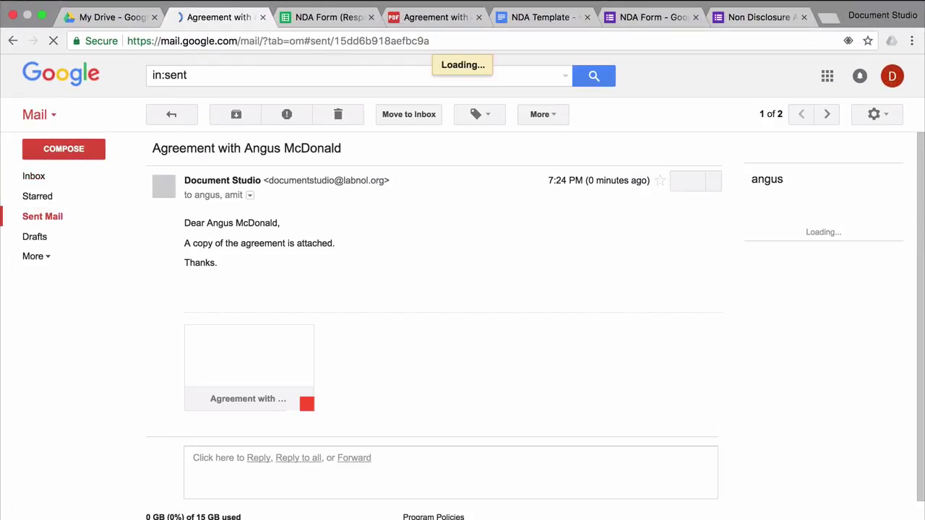